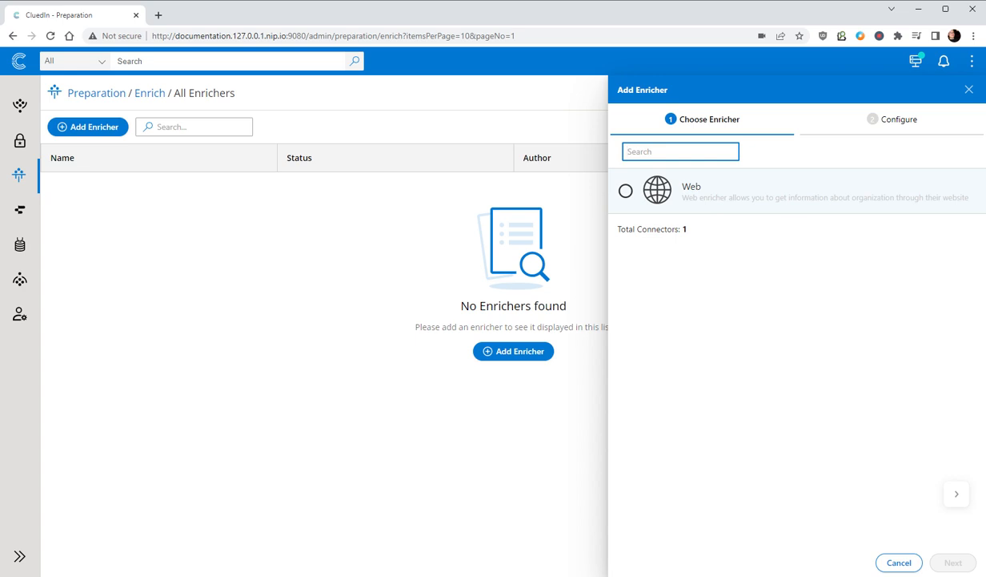
Step: Import the Companies.csv file from the home page, assigning it to the group "Data", and upload it
left_click(969, 89)
left_click(19, 62)
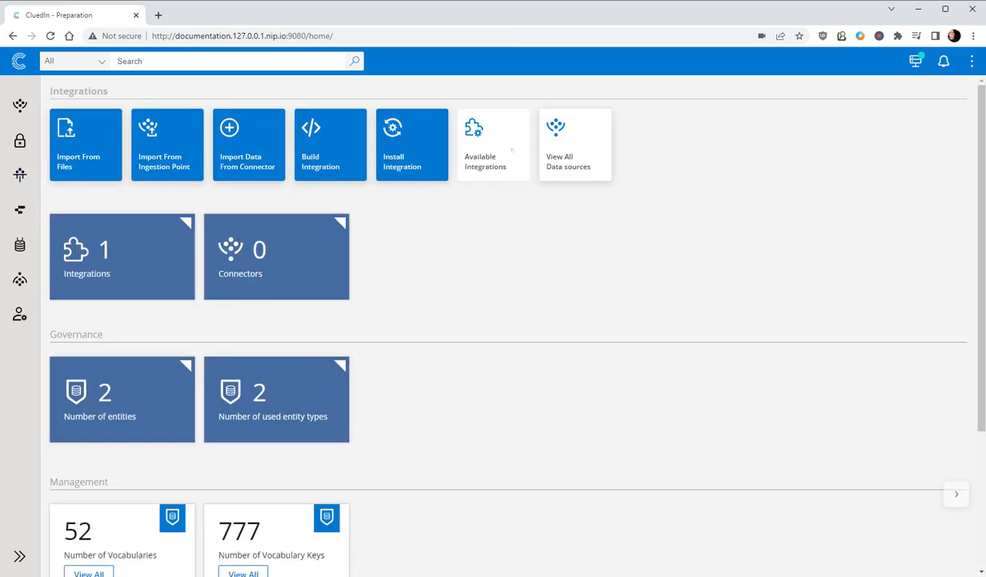
left_click(85, 144)
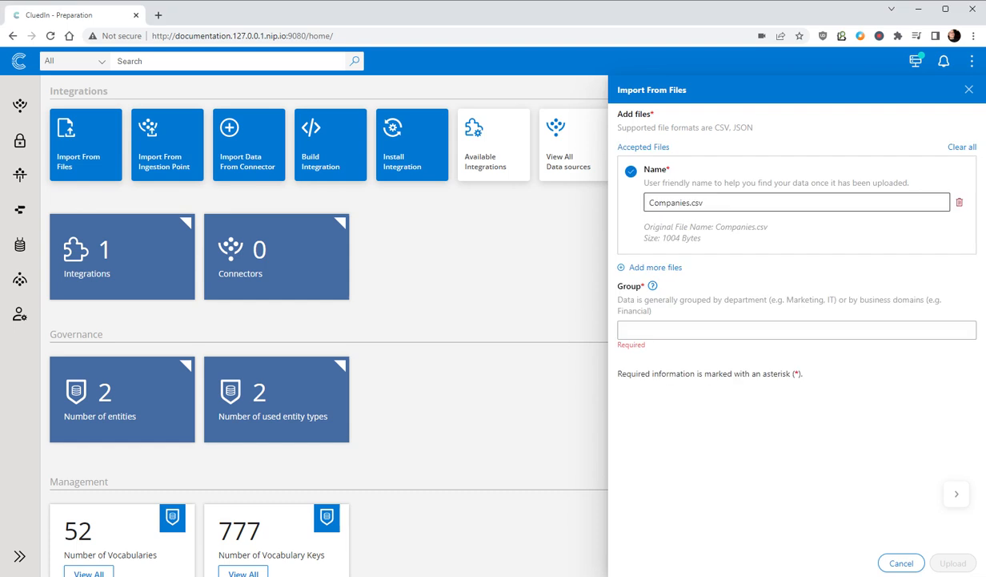
left_click(797, 330)
type("Data")
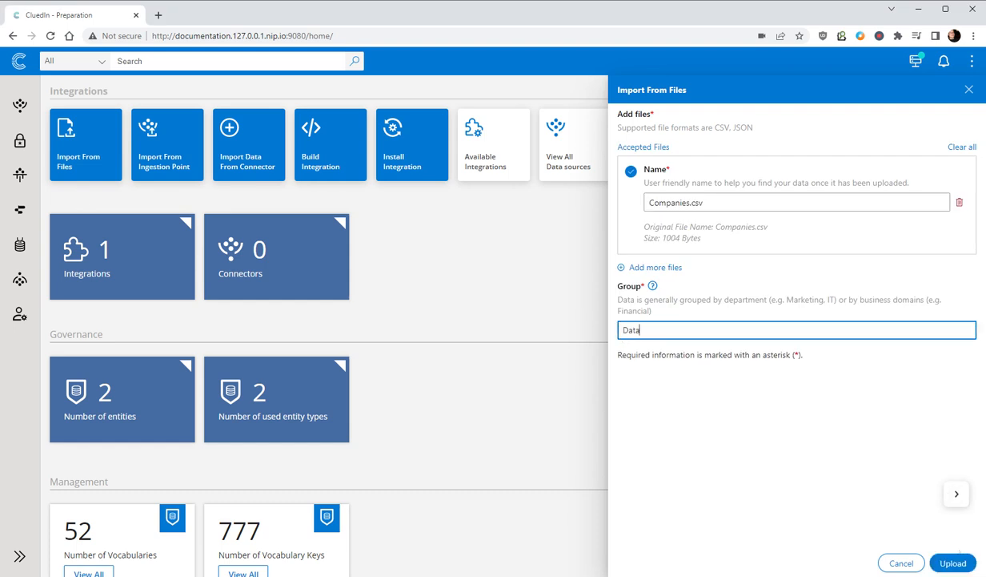
left_click(952, 563)
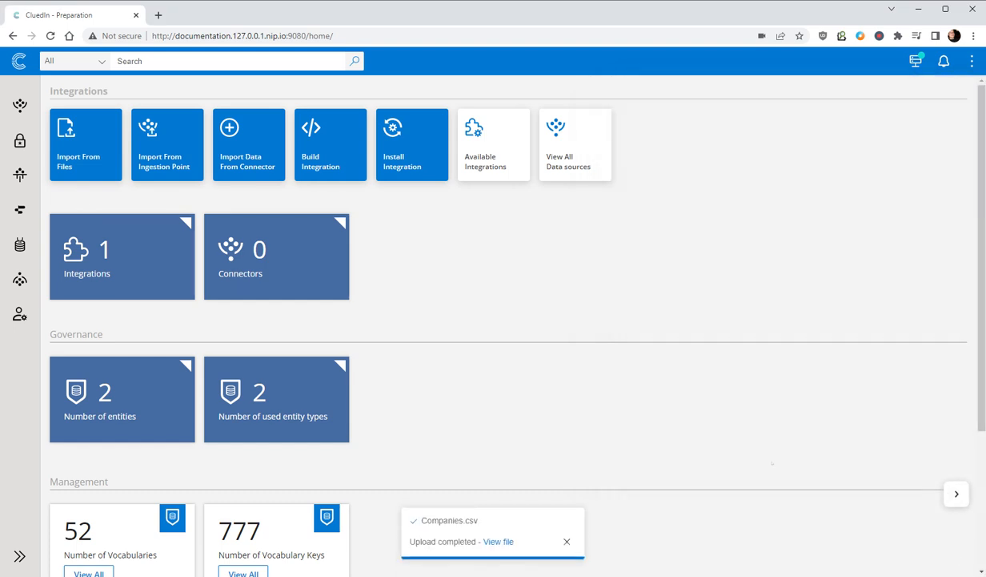
Step: Open the uploaded Companies.csv data set and look through its previewed rows
left_click(495, 538)
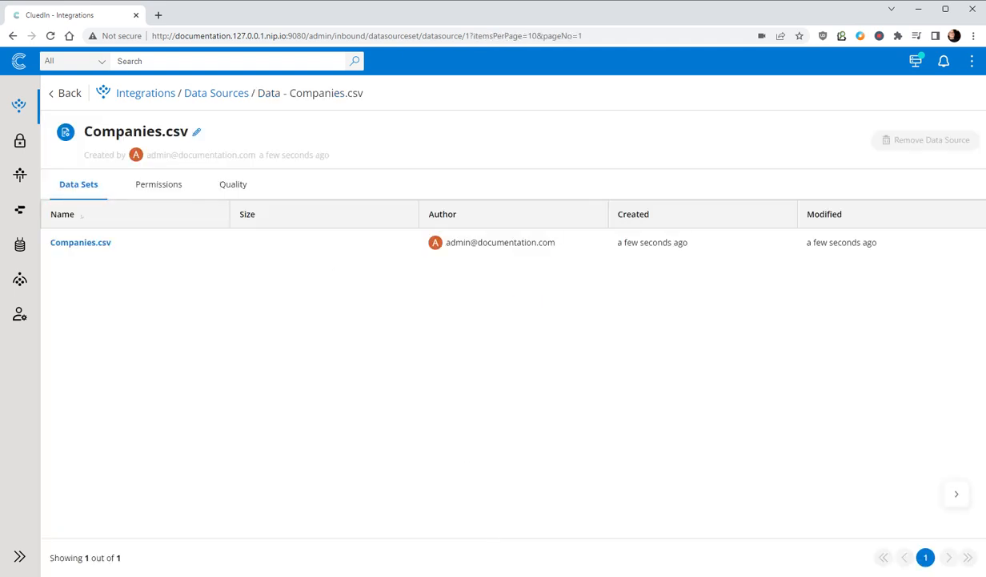
left_click(87, 242)
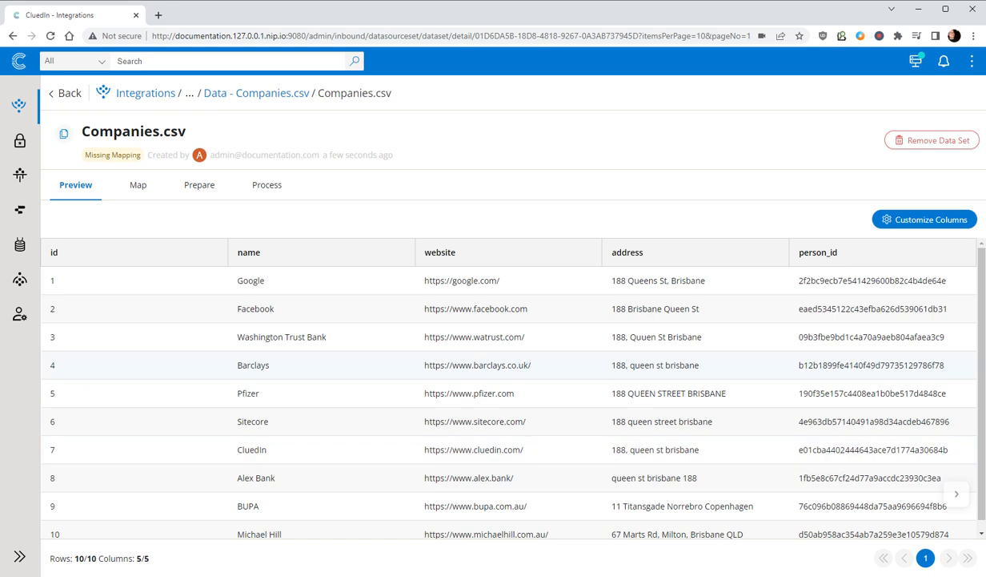
scroll(512, 364, "down", 1)
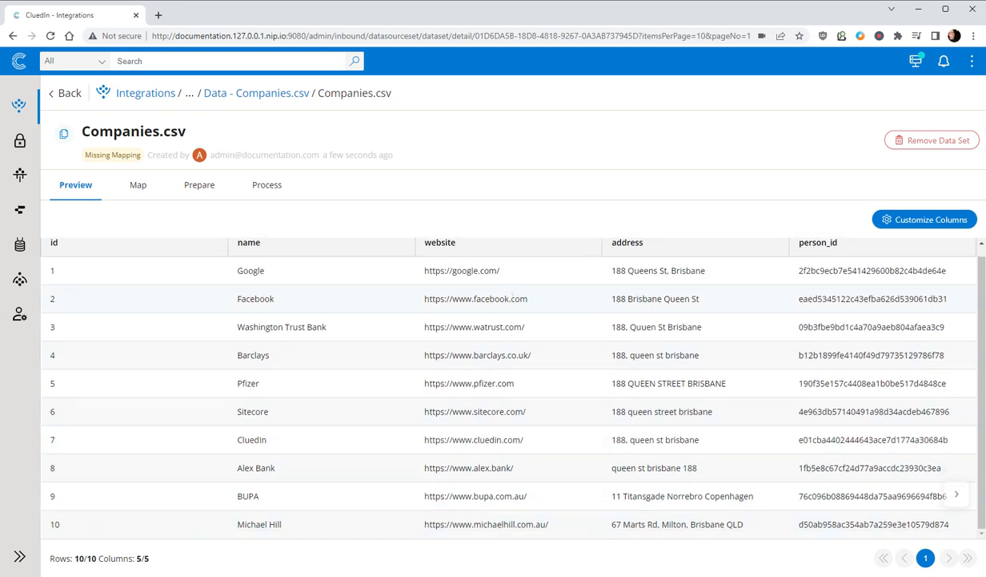
Step: Start an auto mapping for the Companies.csv data set and choose Organization as its entity type
left_click(138, 185)
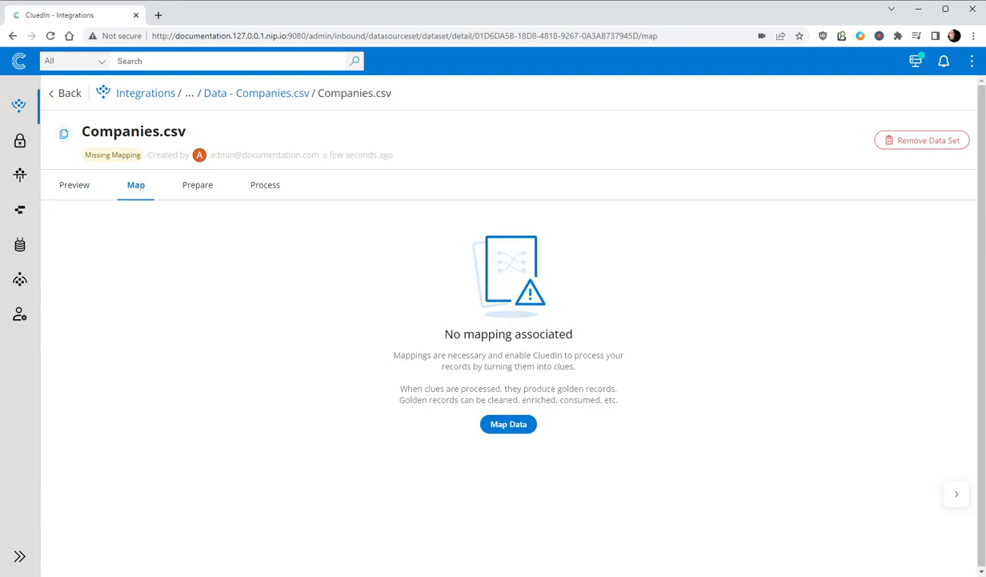
left_click(507, 427)
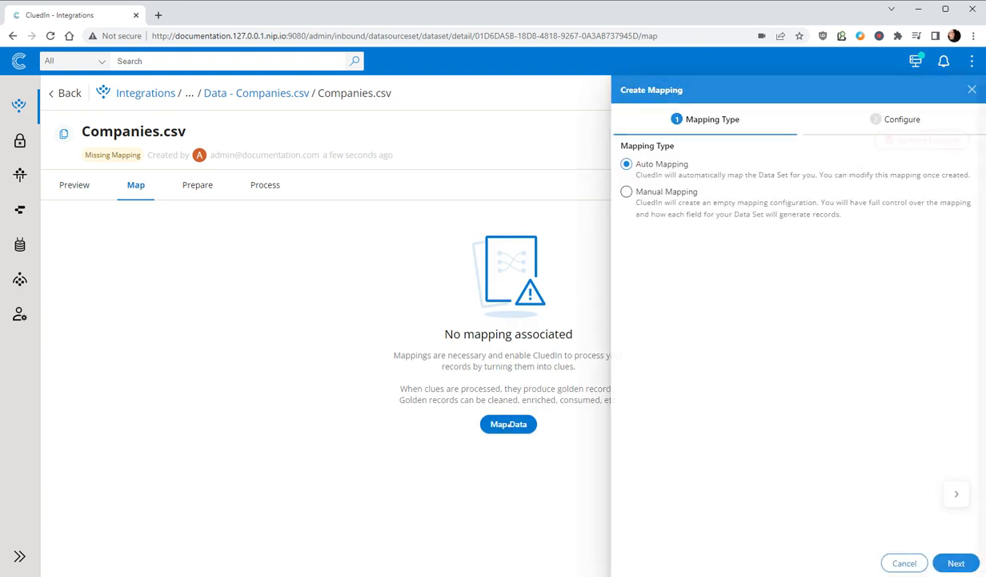
left_click(953, 562)
left_click(665, 218)
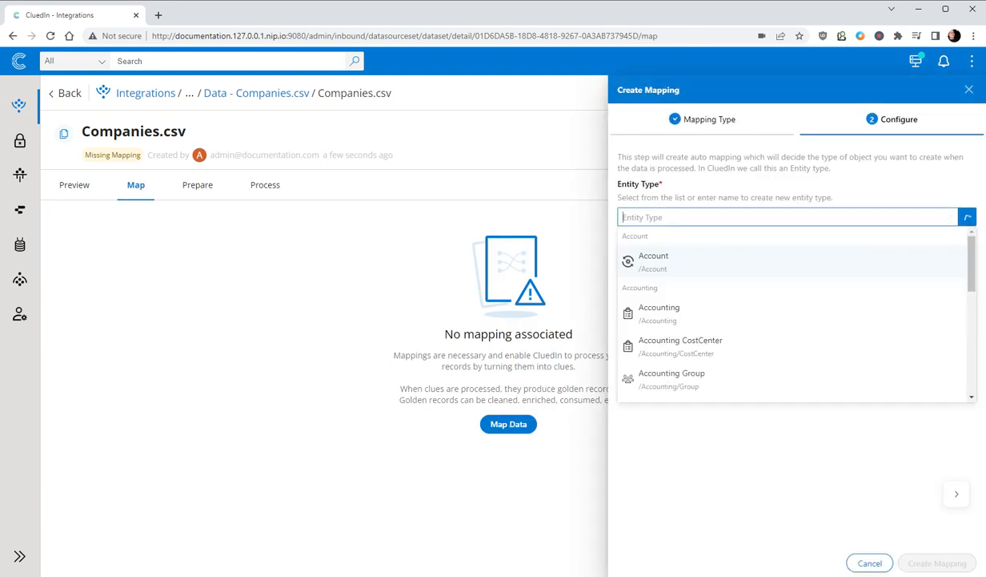
type("Orga")
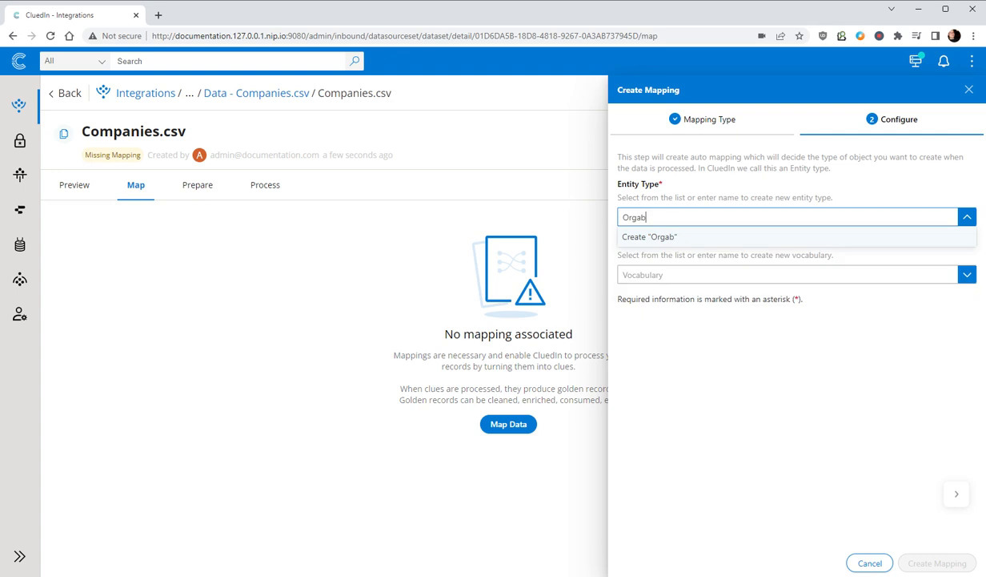
type("ni")
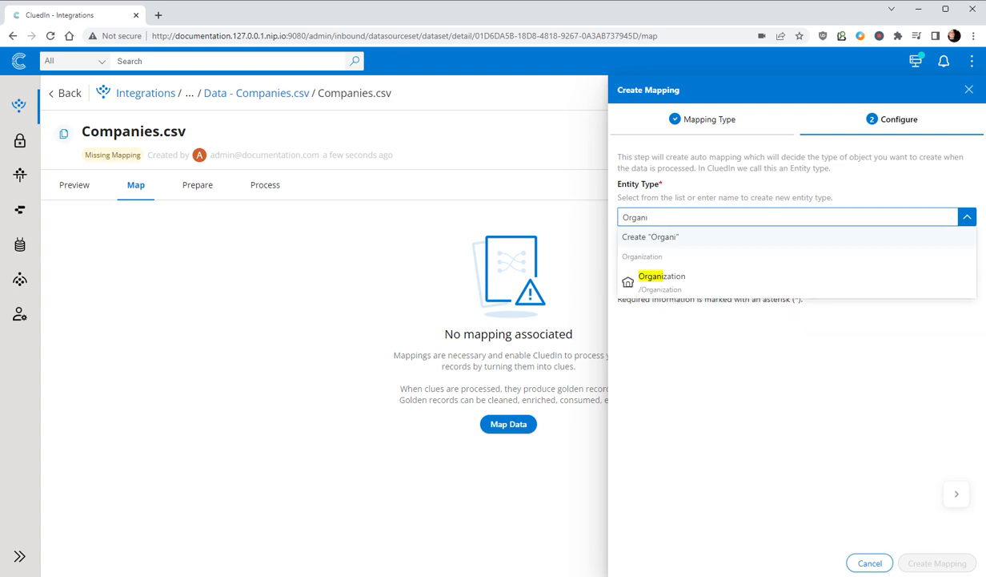
left_click(662, 278)
Step: Choose the existing Organization vocabulary for the mapping and create the mapping
left_click(664, 292)
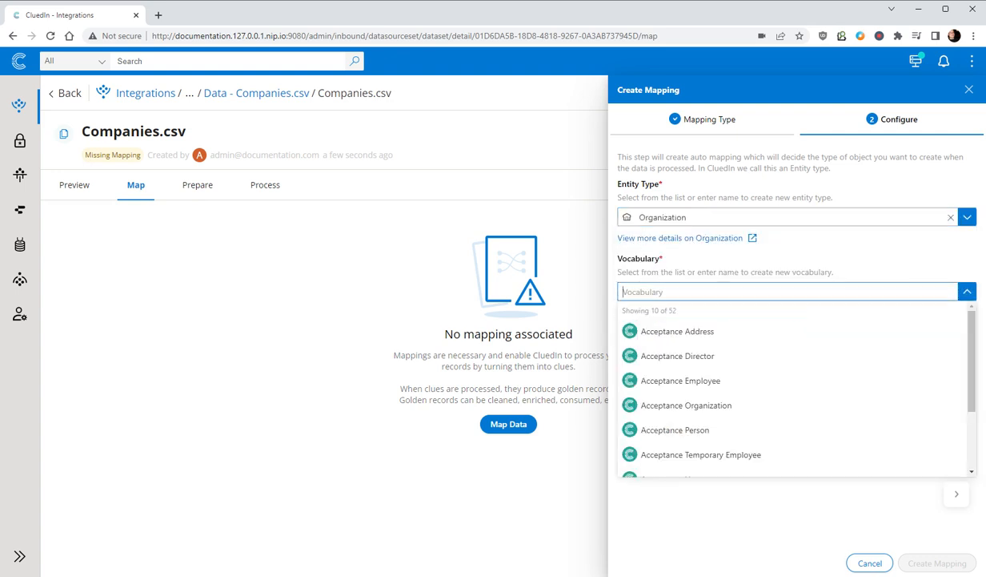
type("Orga")
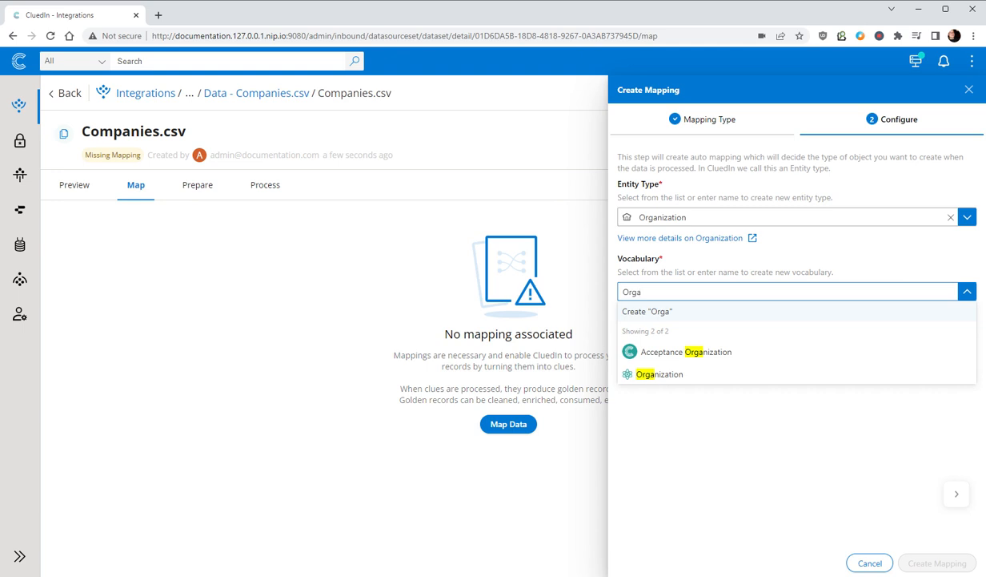
left_click(660, 374)
scroll(641, 452, "down", 1)
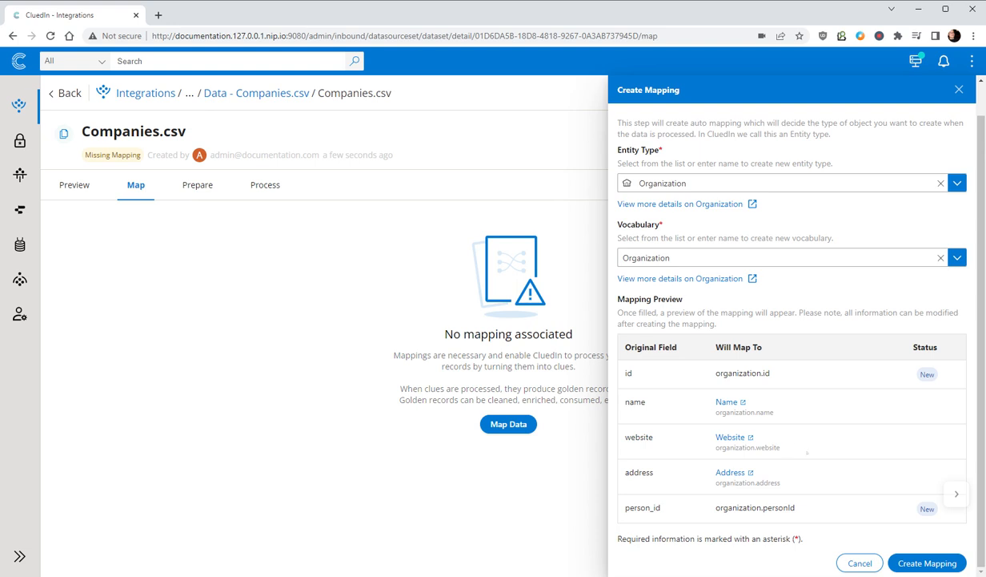
left_click(925, 562)
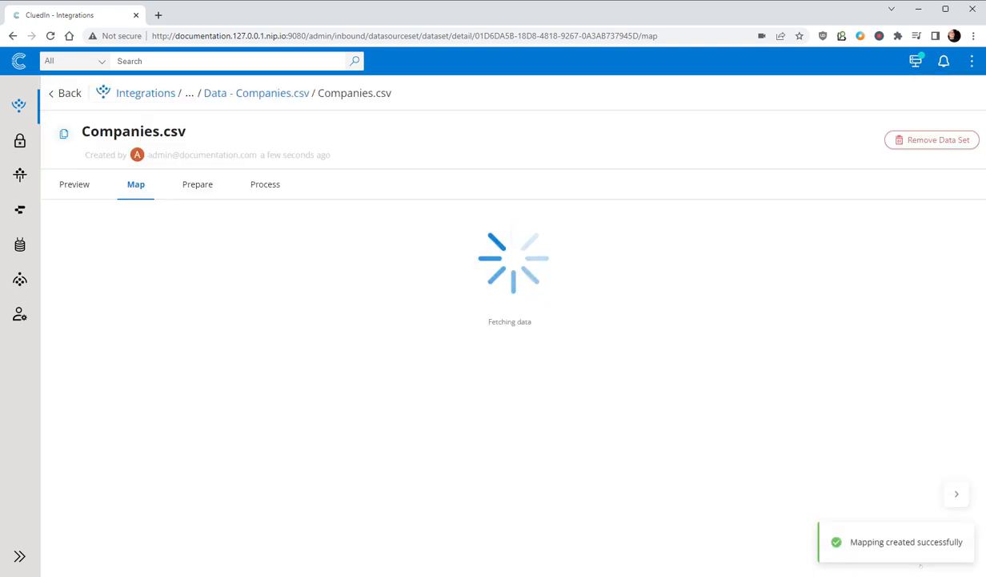
Step: Edit the mapping to remove the Person Id entity code, and finish it without adding edge relations
left_click(926, 239)
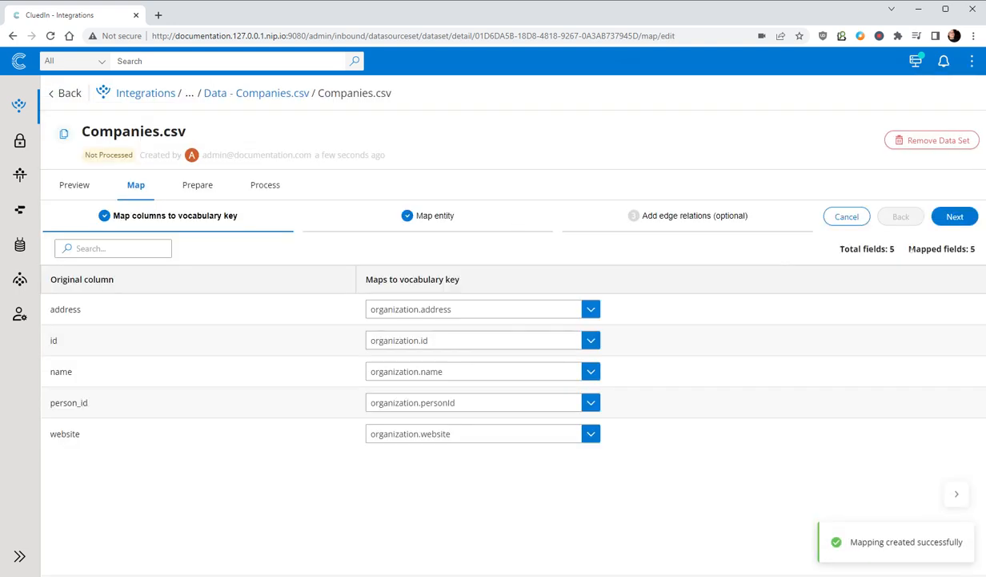
left_click(954, 216)
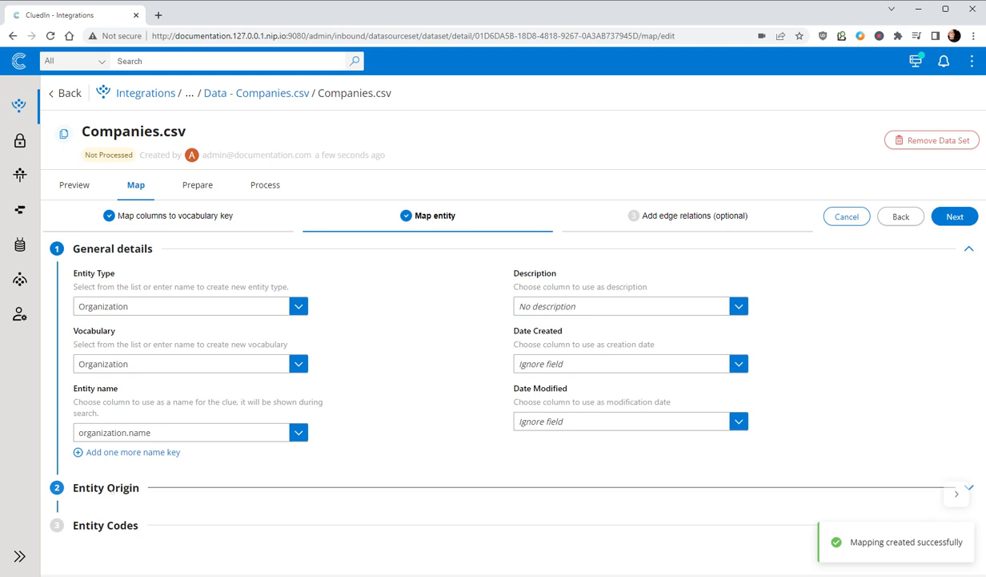
left_click(123, 491)
scroll(125, 501, "down", 3)
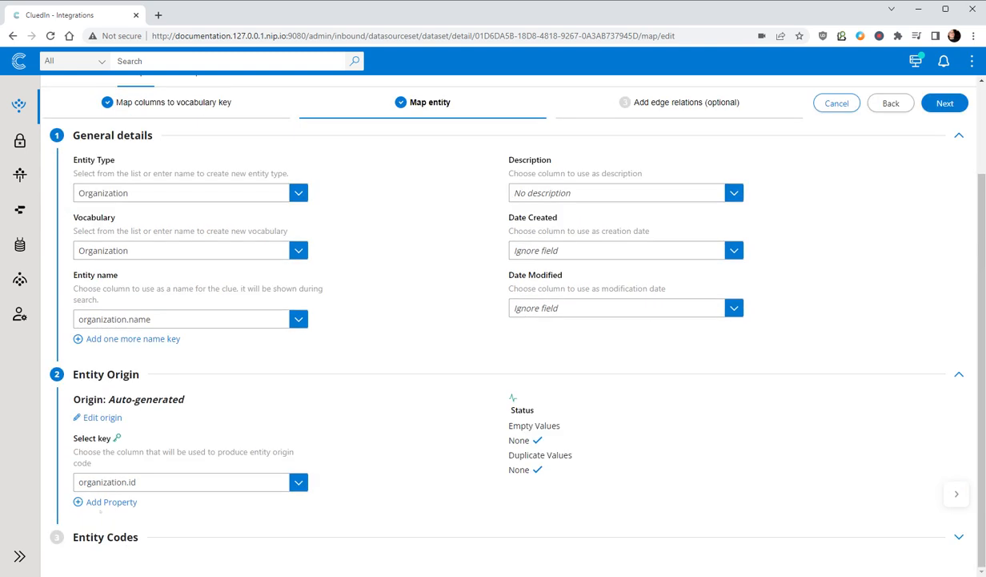
left_click(127, 537)
scroll(493, 320, "down", 3)
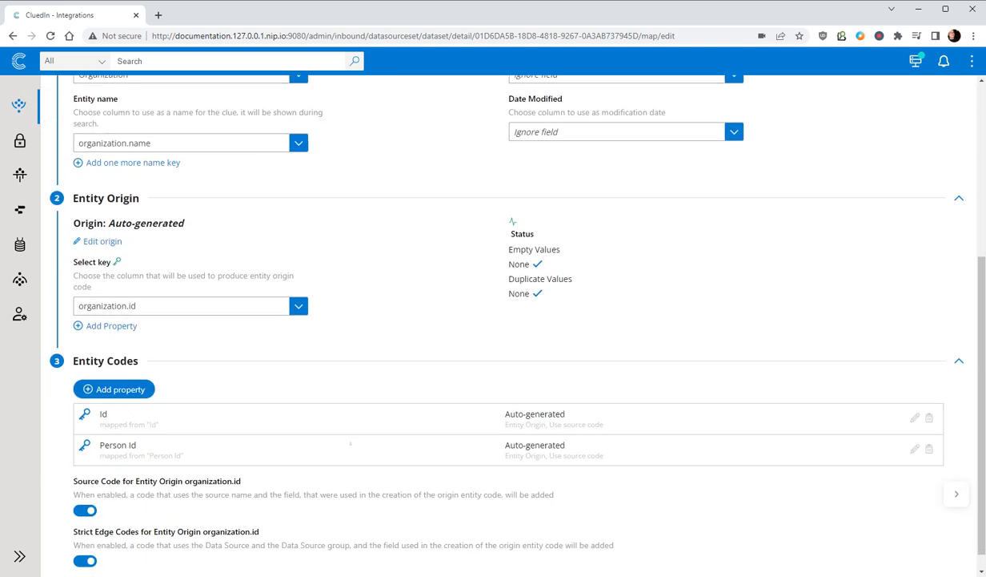
left_click(930, 448)
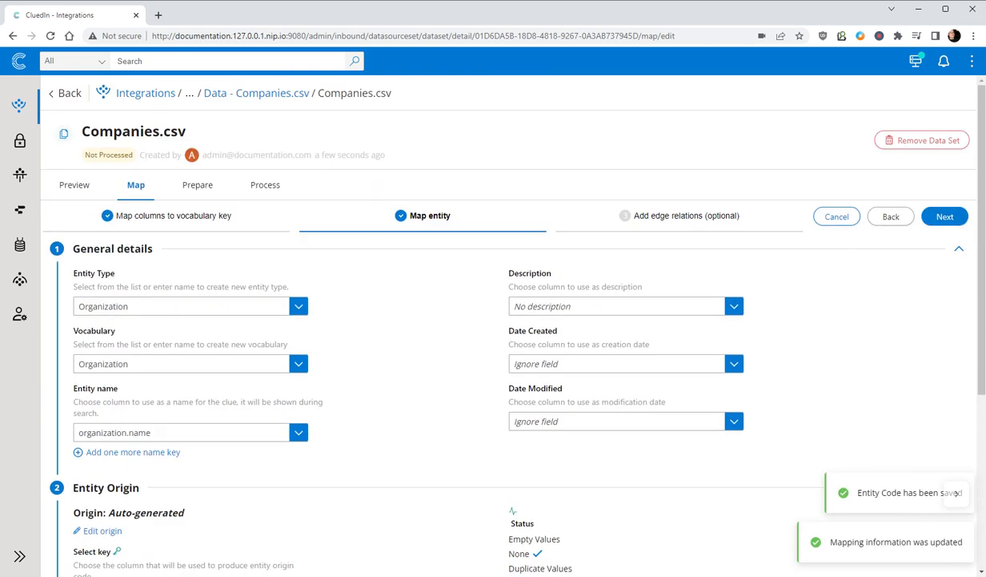
left_click(934, 221)
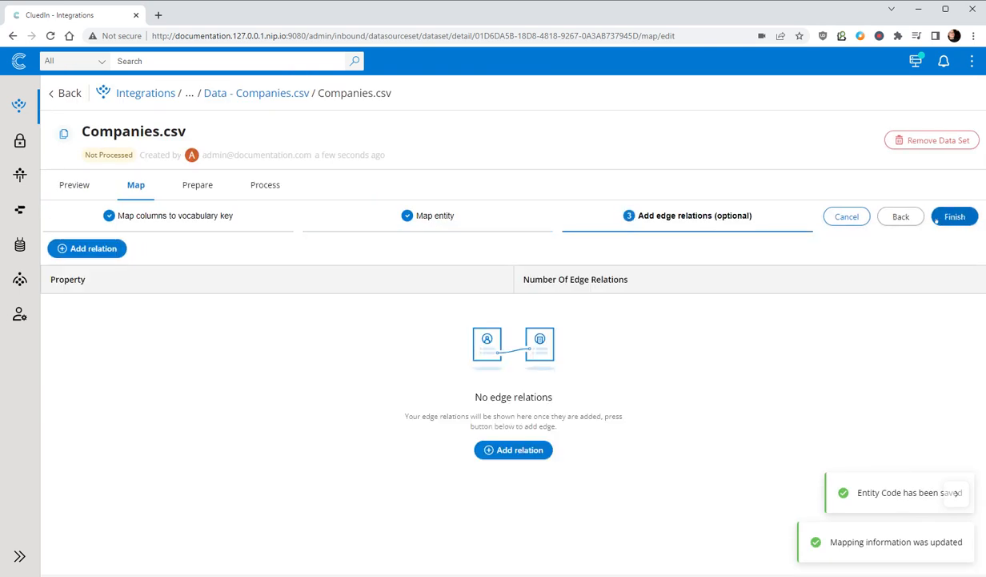
left_click(947, 217)
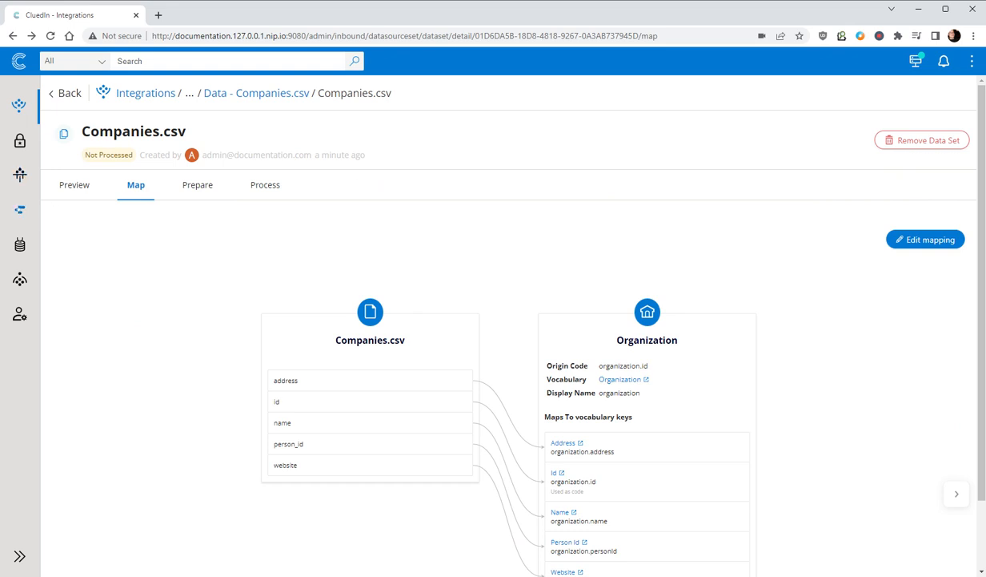
Step: Add the Web enricher in the Enrich section of Preparation
left_click(19, 175)
left_click(662, 216)
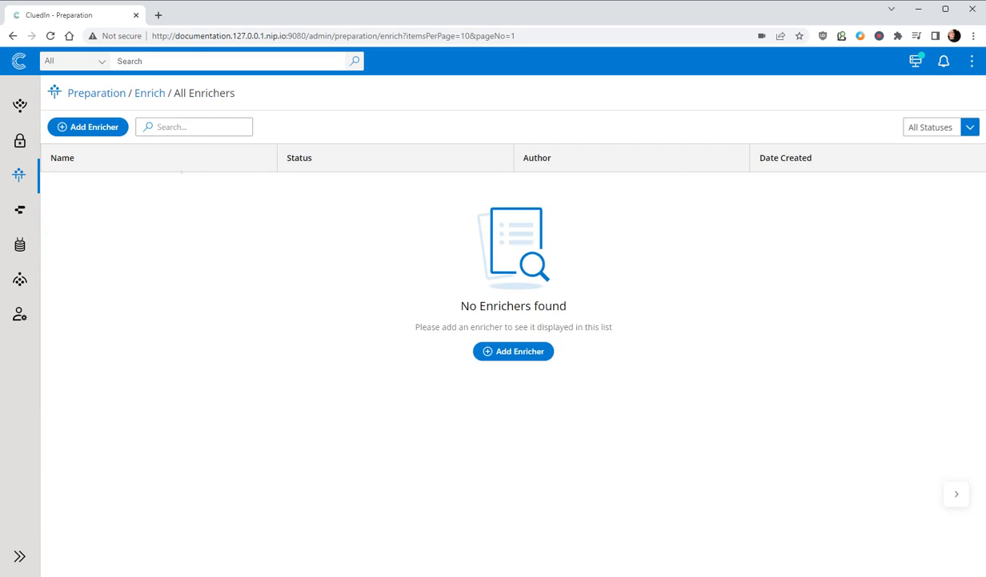
left_click(87, 127)
left_click(625, 190)
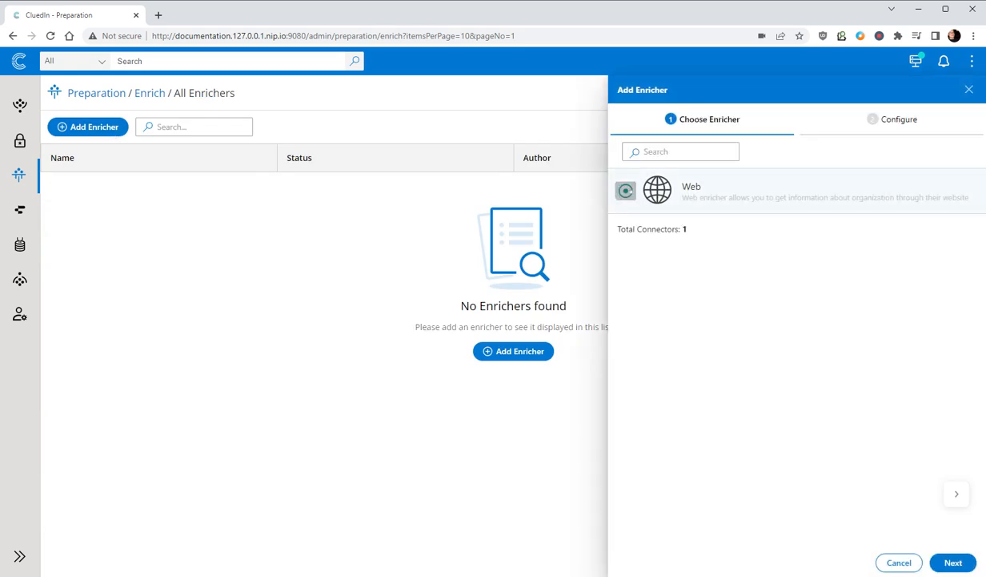
left_click(953, 562)
left_click(953, 562)
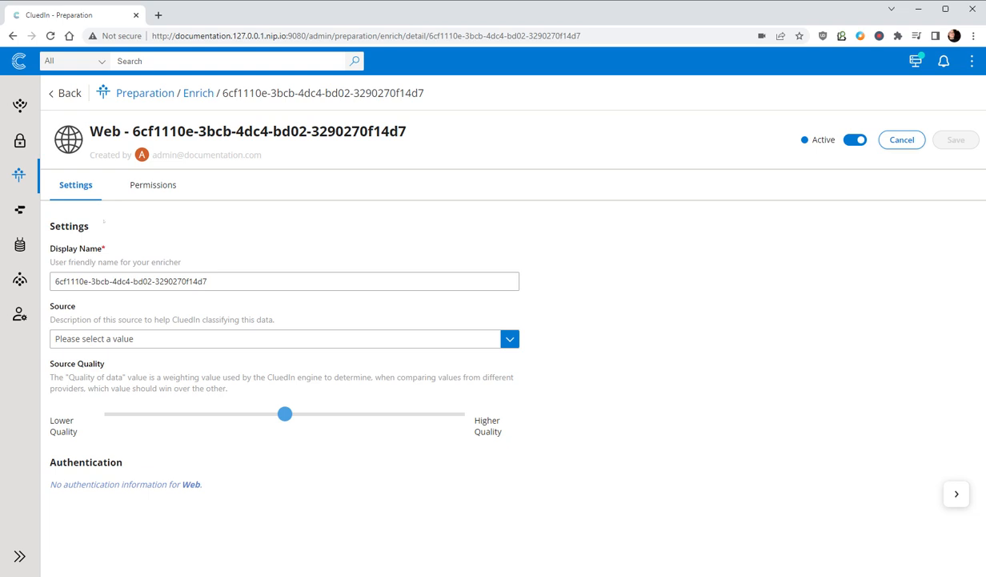
Step: Return to the Companies.csv data set and process its records
left_click(12, 36)
left_click(12, 36)
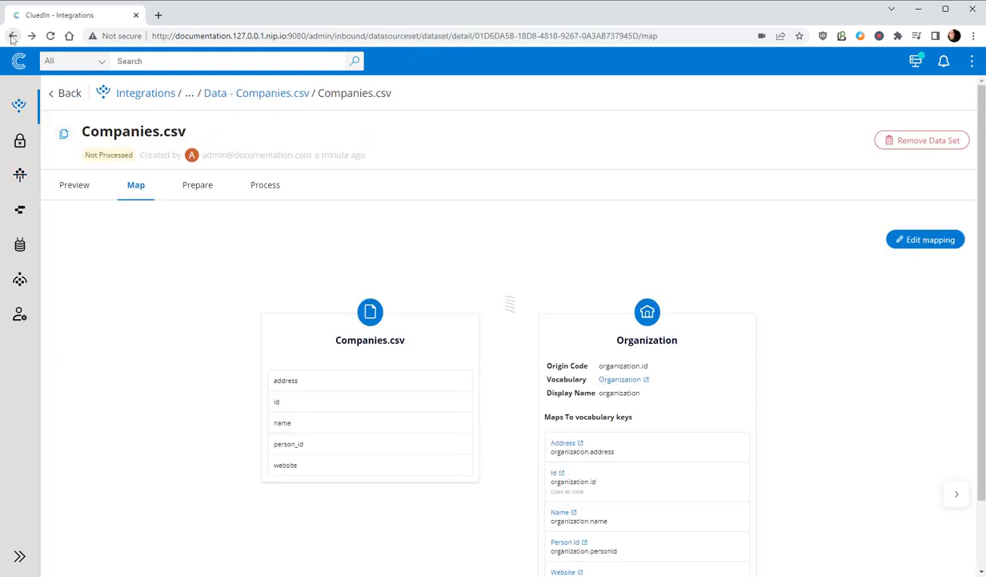
left_click(265, 185)
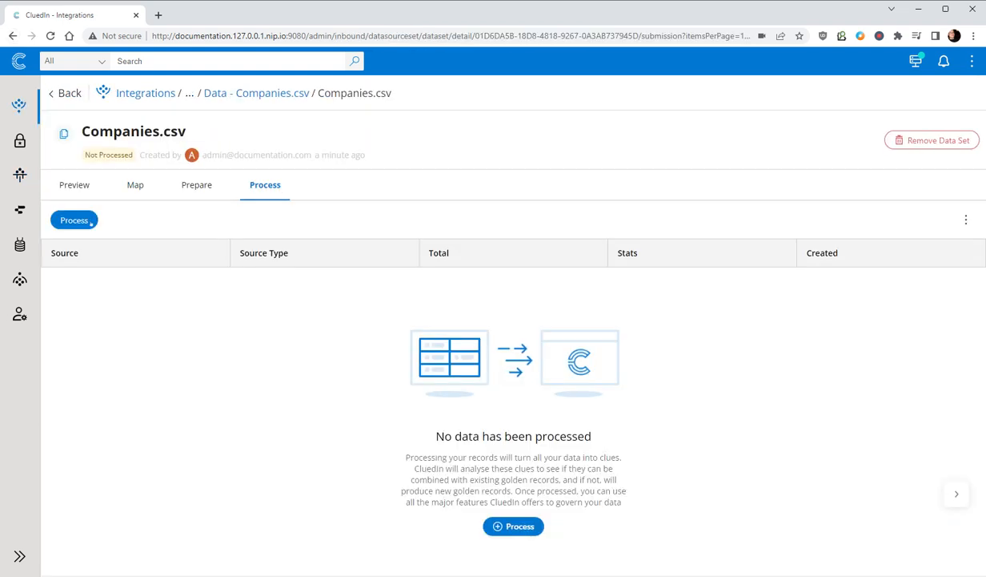
left_click(73, 220)
left_click(953, 563)
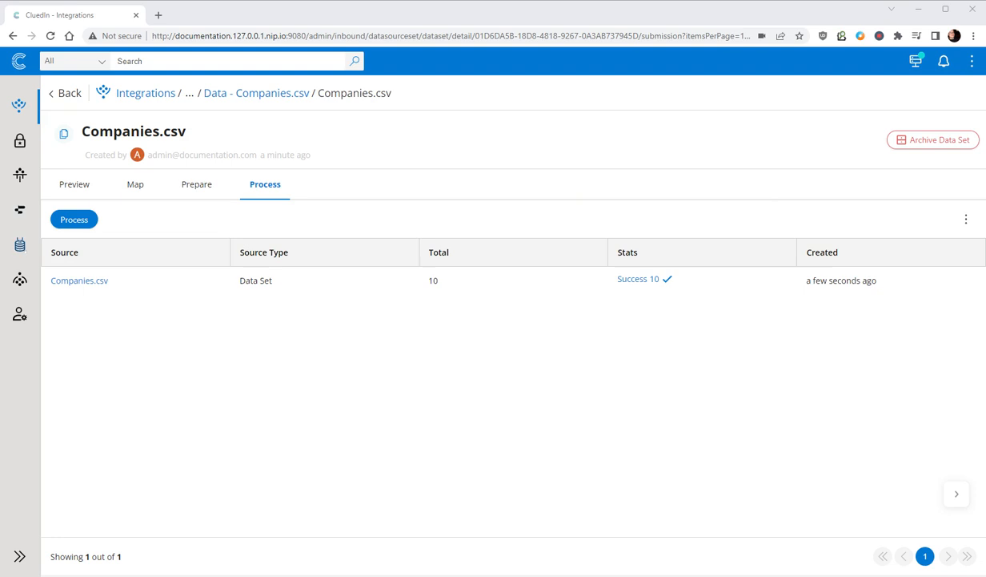
Step: Examine the Engine Room's processing pipeline, expanding the Enrichers queues to check their message rates
left_click(19, 209)
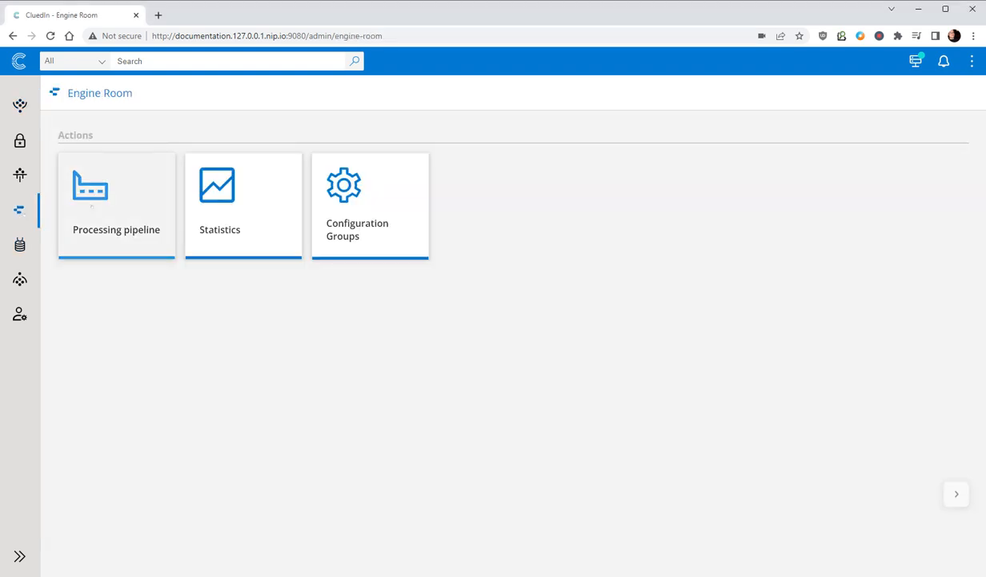
left_click(93, 206)
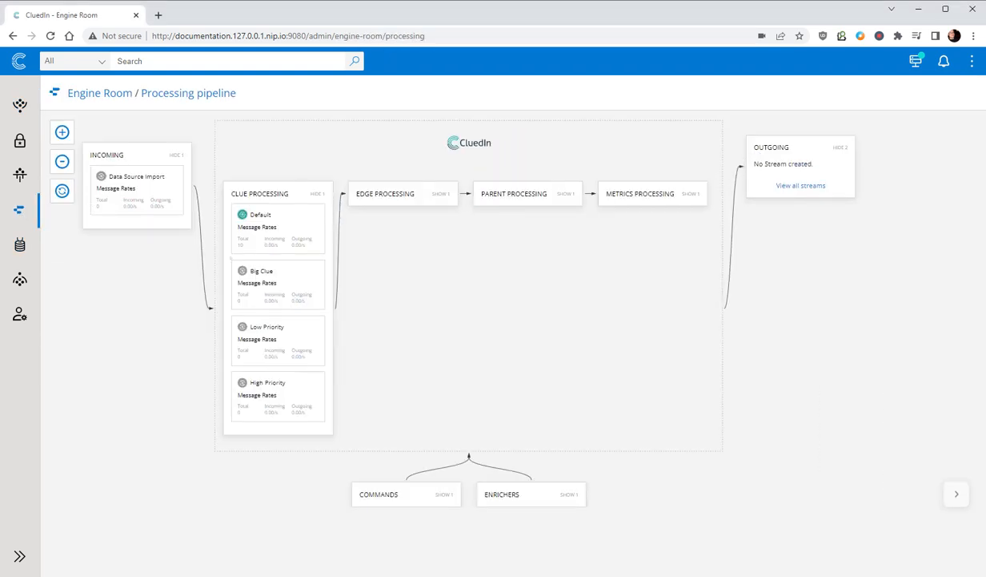
left_click(569, 494)
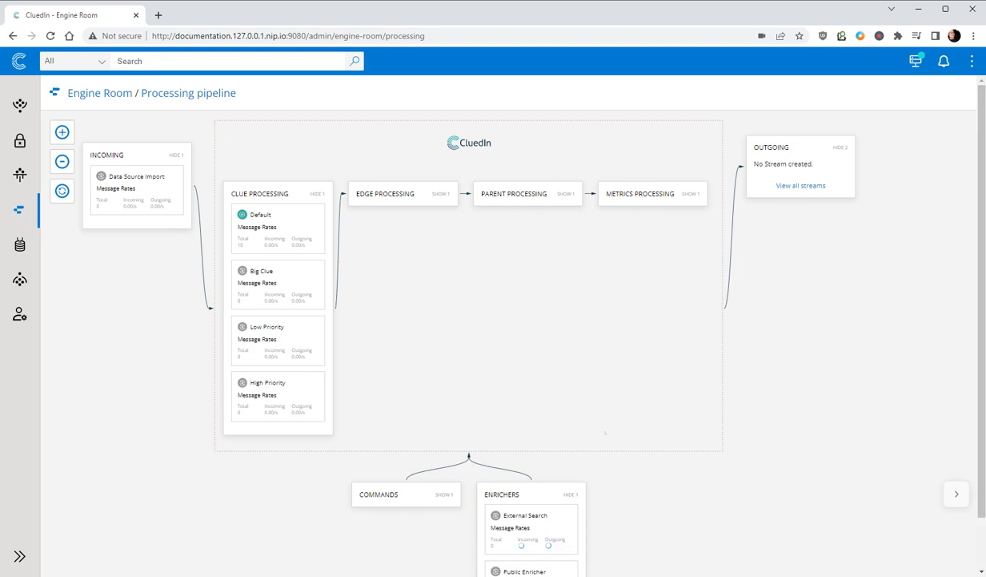
scroll(565, 481, "down", 1)
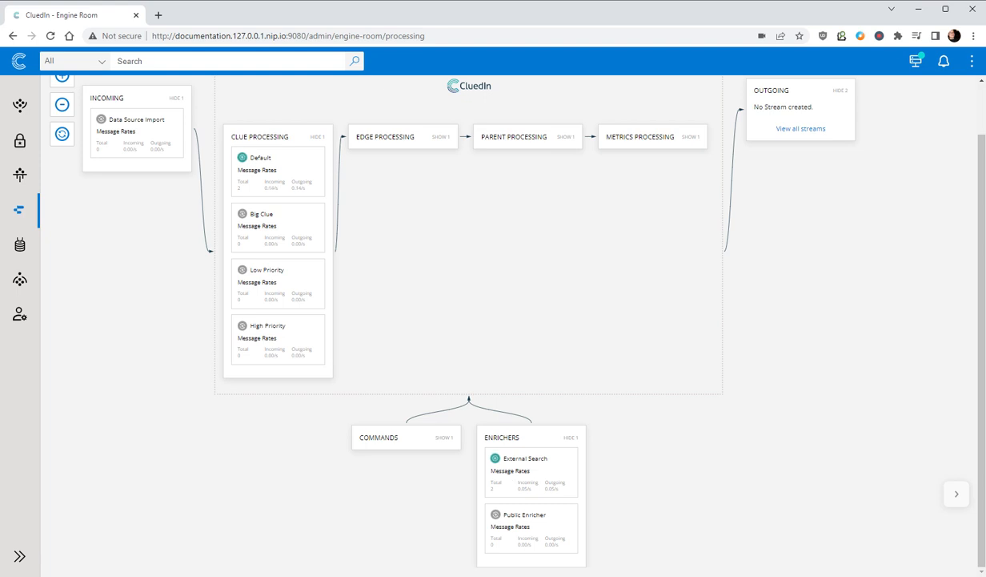
Step: Search all entities without a search term and open the Pfizer organization record
left_click(355, 60)
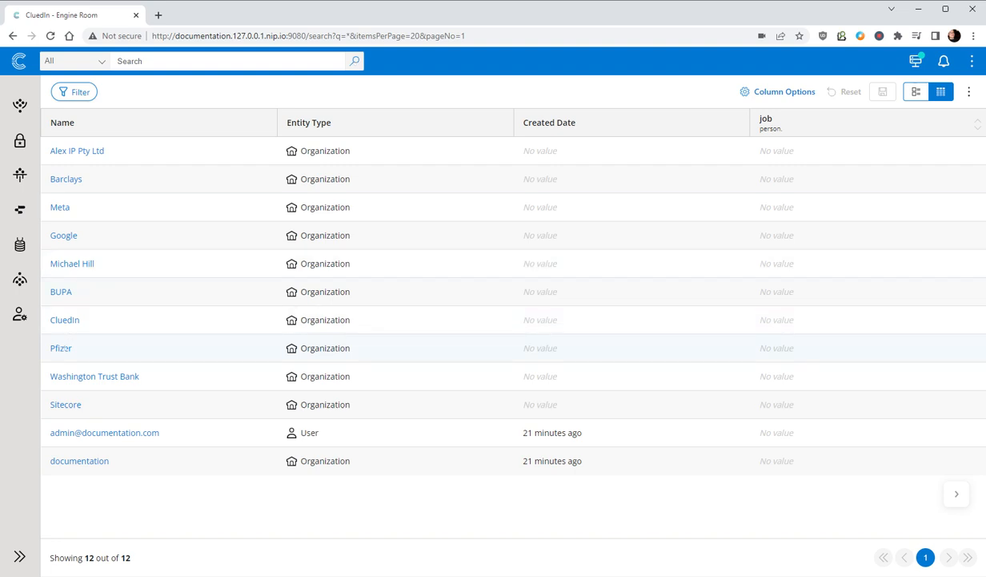
left_click(63, 347)
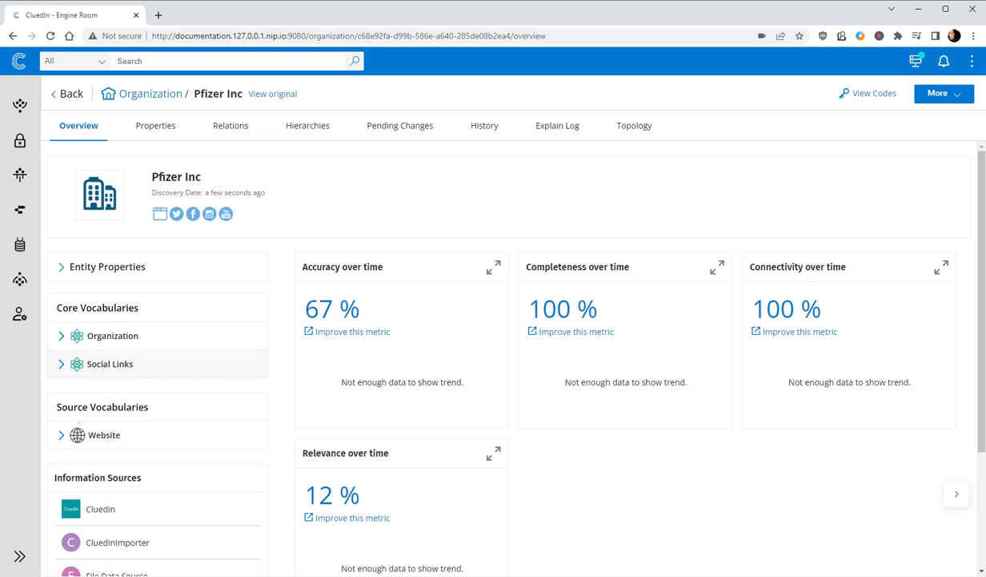
Step: Examine the Website, Social Links and Organization vocabularies on the Pfizer record's overview
left_click(80, 432)
scroll(81, 432, "down", 2)
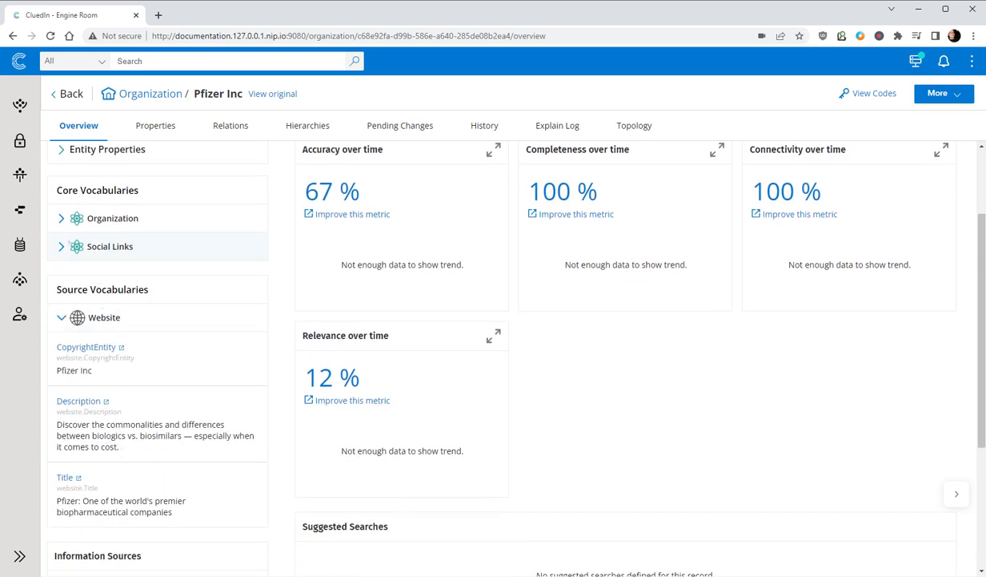
left_click(96, 246)
left_click(62, 218)
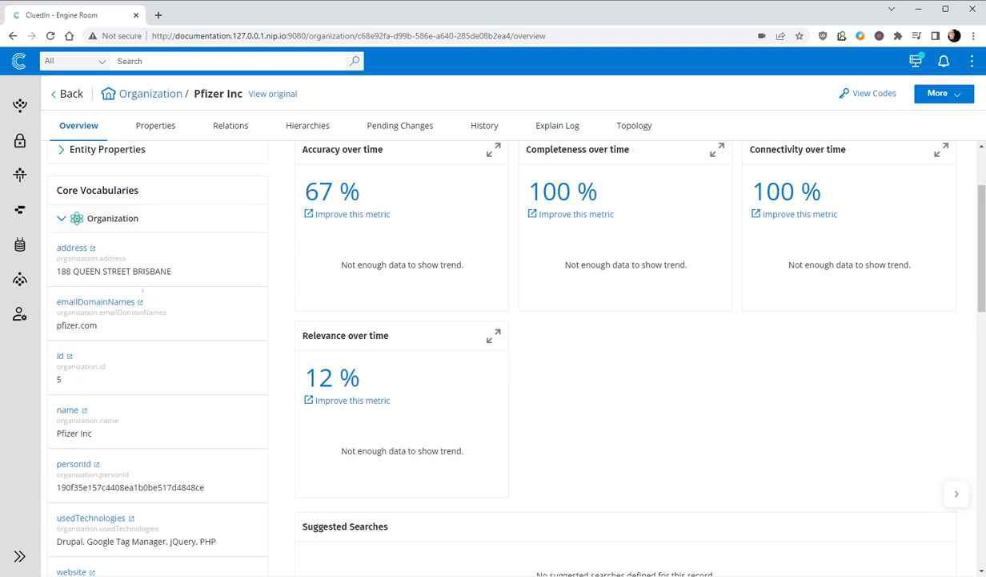
scroll(150, 521, "down", 2)
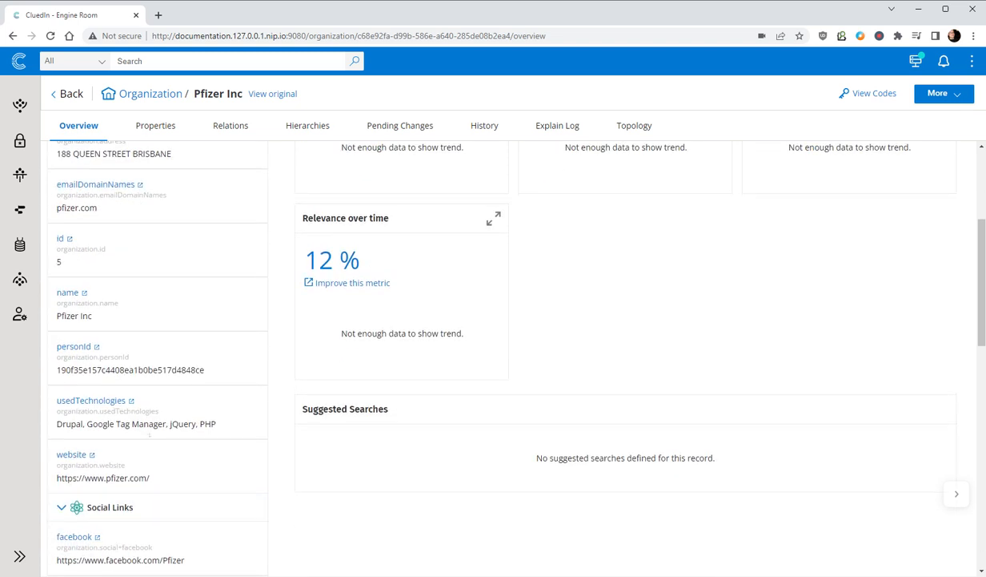
scroll(150, 434, "up", 4)
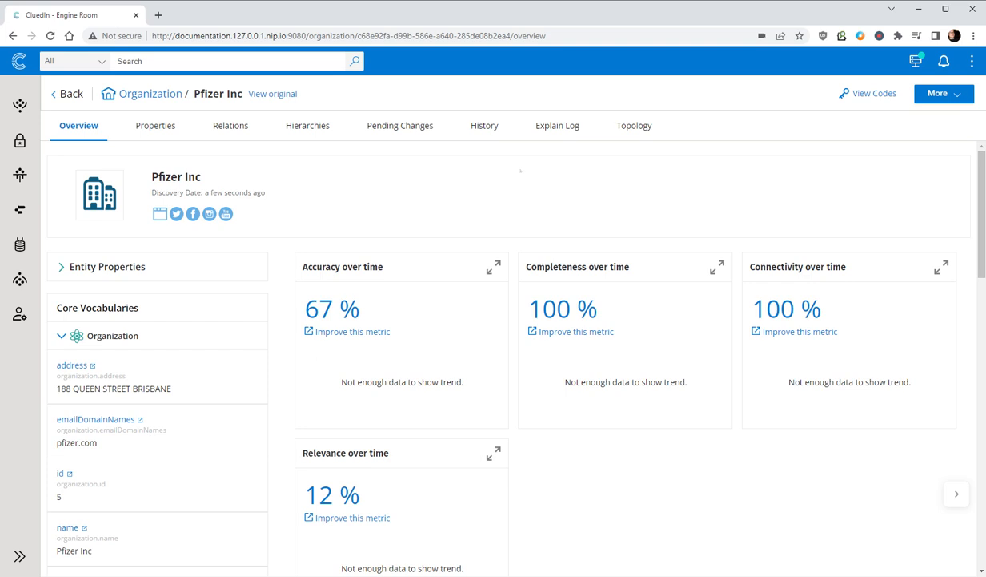
Step: Examine the property changes added by the Web source in the Pfizer record's history
left_click(484, 118)
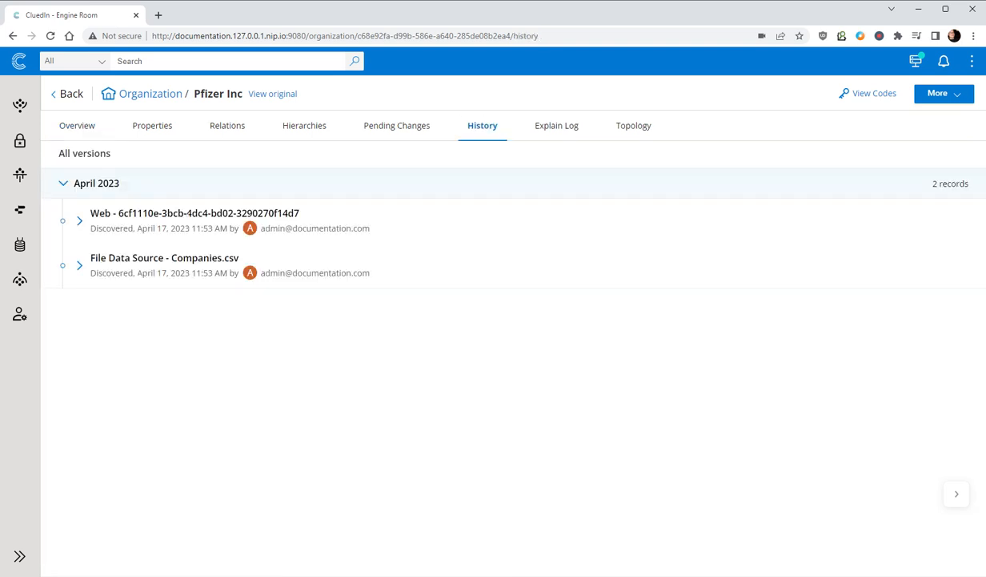
left_click(80, 221)
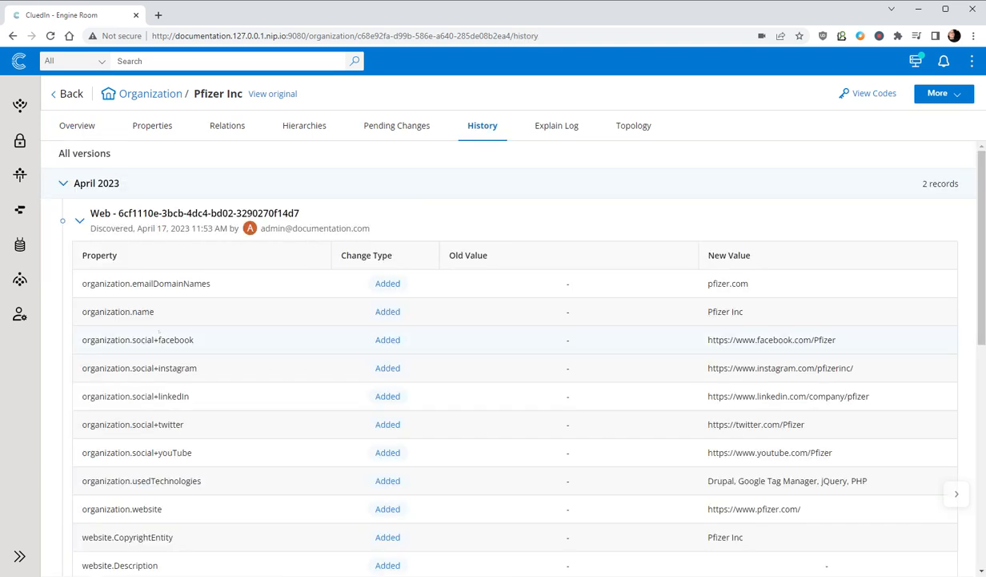
scroll(346, 364, "down", 1)
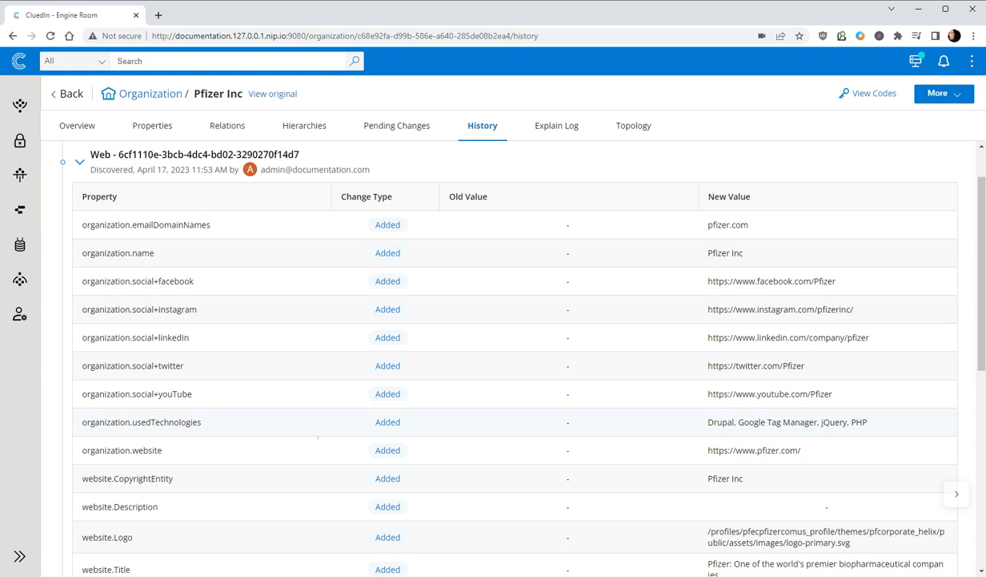
scroll(318, 438, "down", 2)
scroll(720, 370, "up", 3)
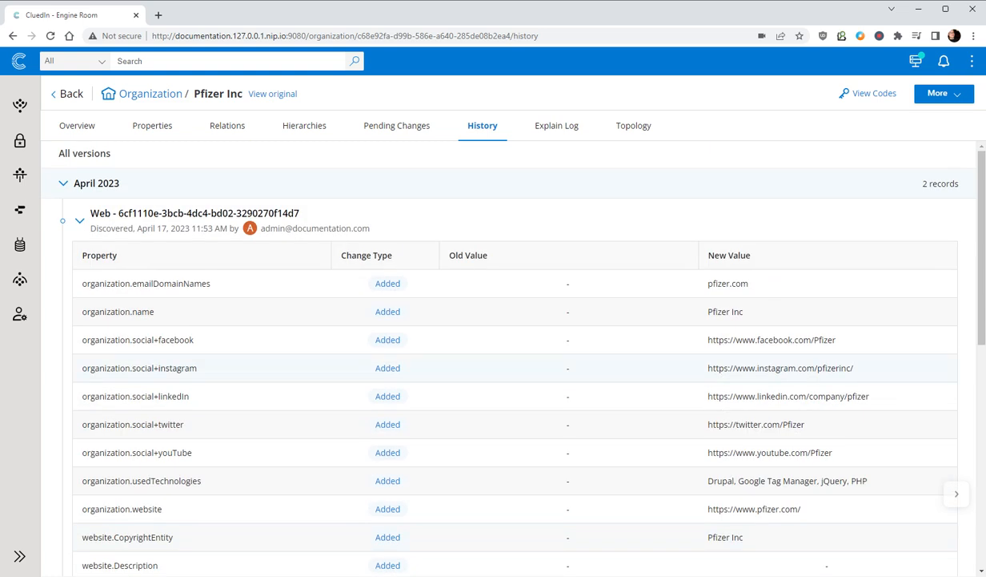
Step: Enable the Manual Data Entry feature flag in Administration and confirm the change
left_click(29, 64)
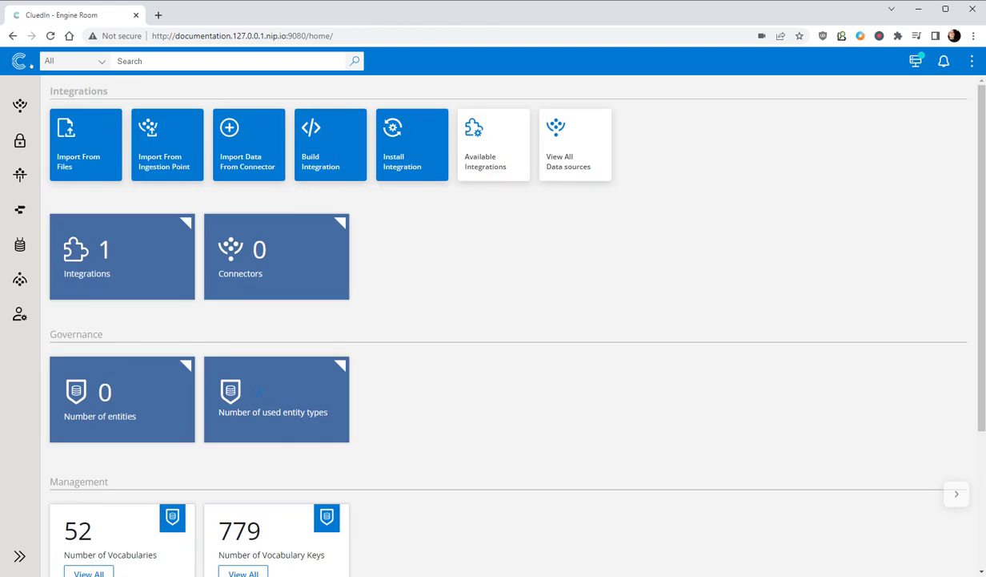
left_click(19, 314)
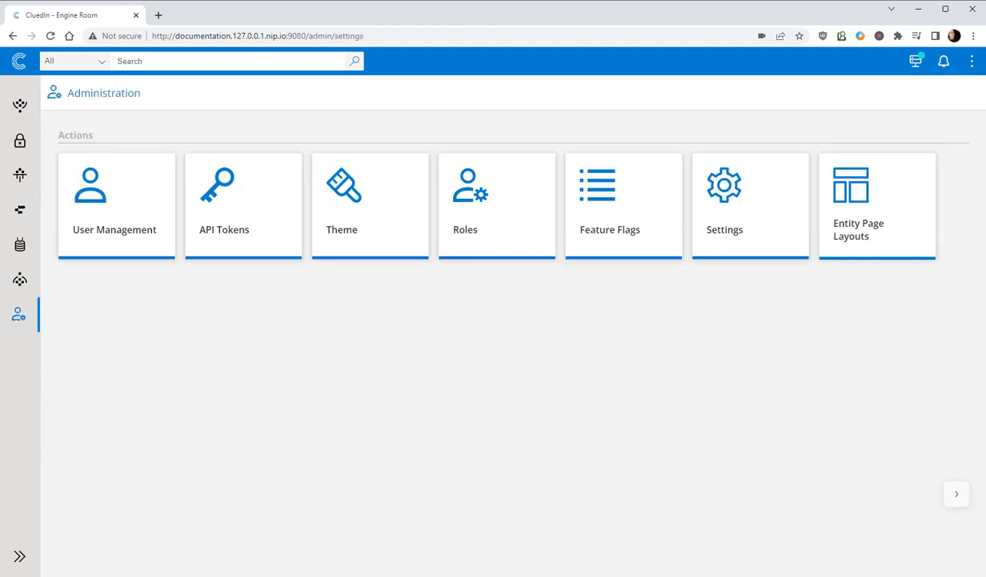
left_click(658, 231)
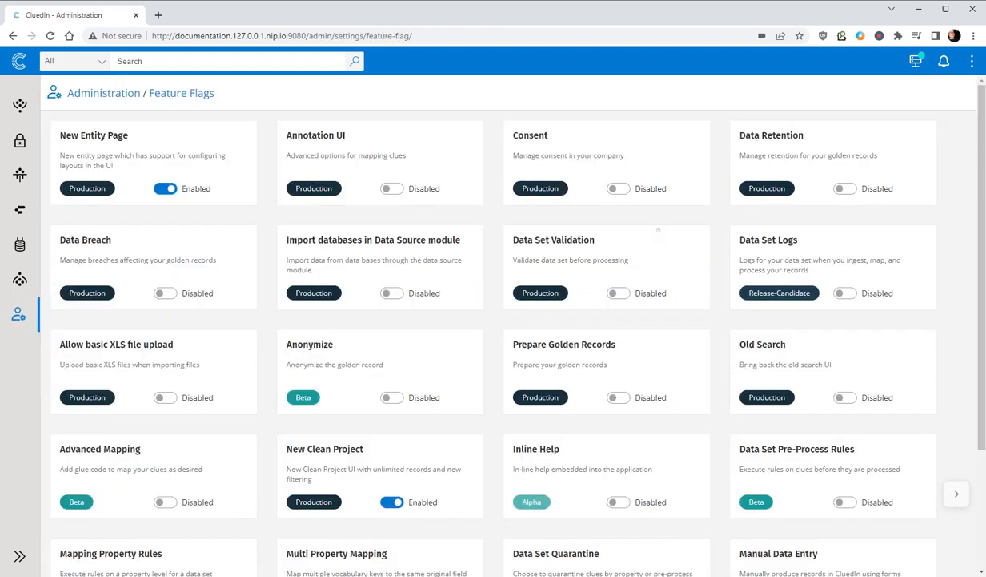
scroll(693, 515, "down", 2)
left_click(844, 445)
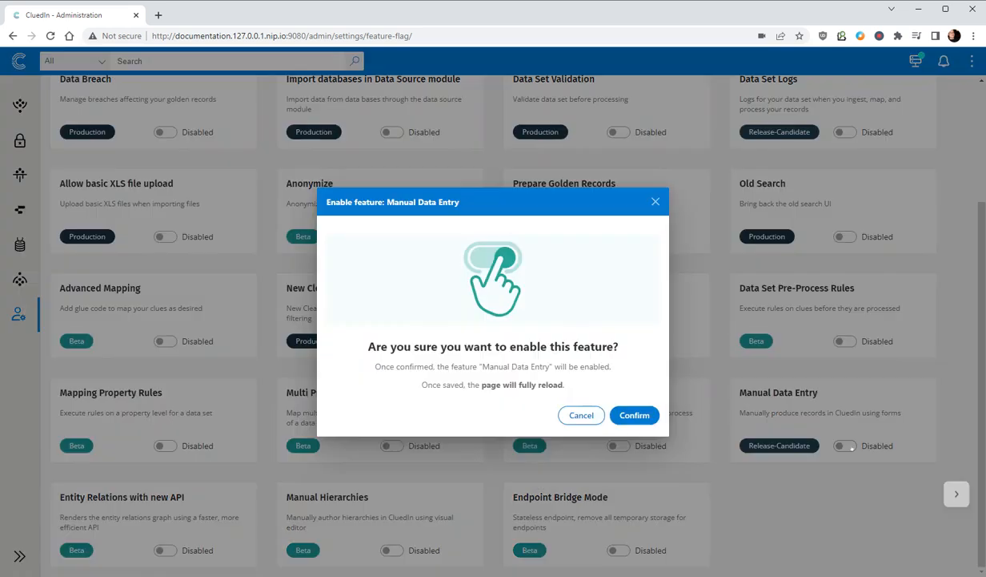
left_click(634, 415)
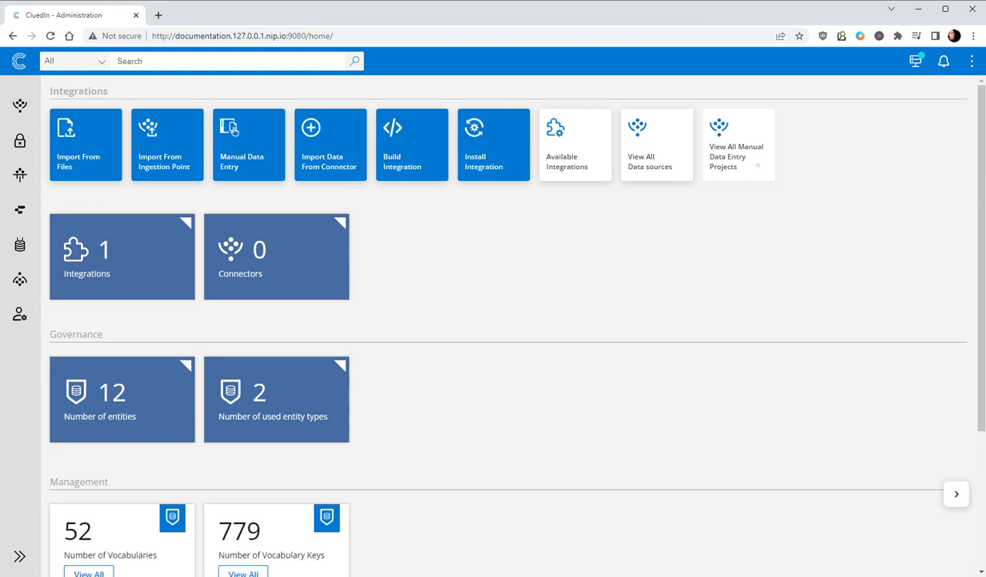
Step: Create a manual data entry project titled New Companies with entity type Organization and the Organization vocabulary
left_click(758, 165)
left_click(170, 126)
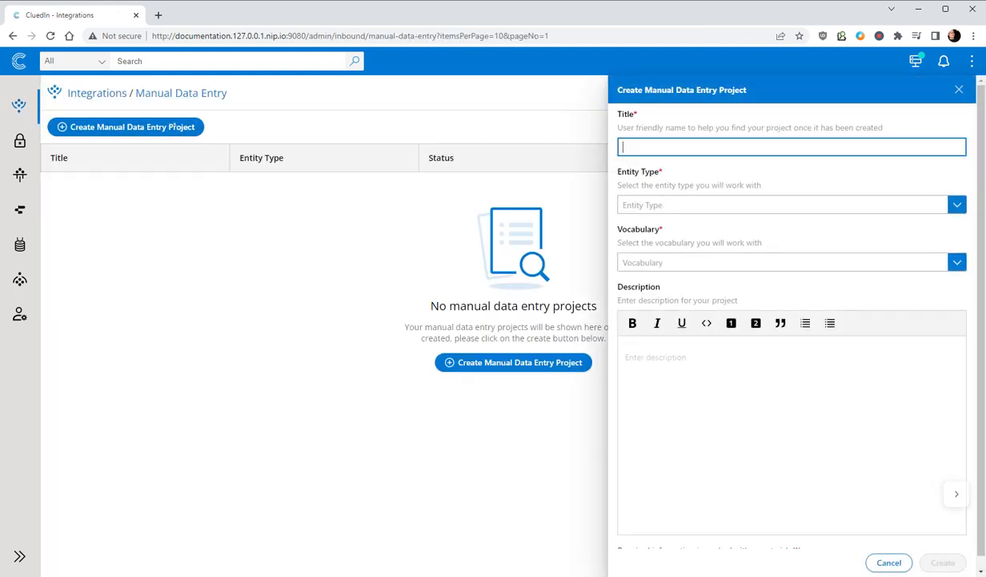
type("New Companies")
left_click(671, 205)
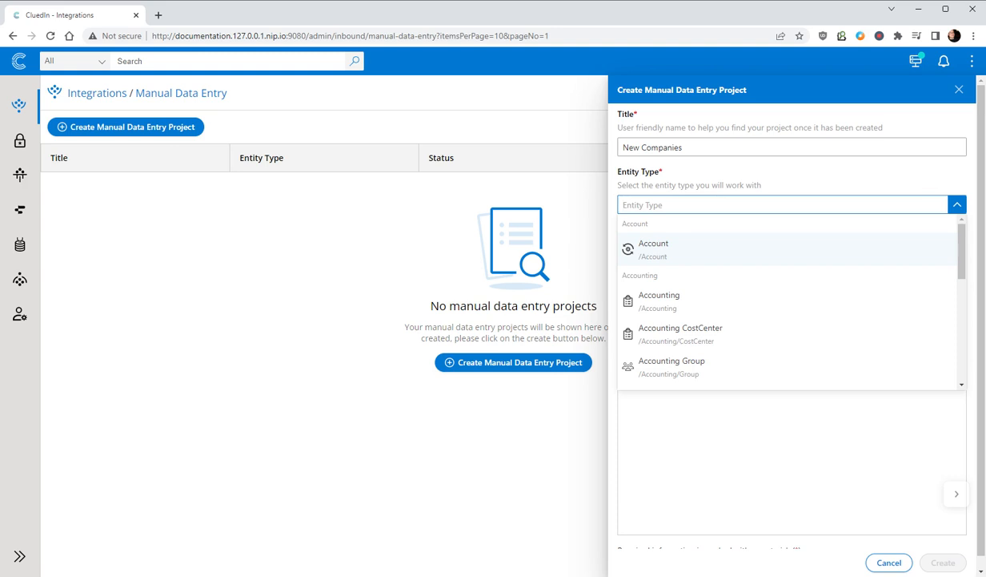
type("Orga")
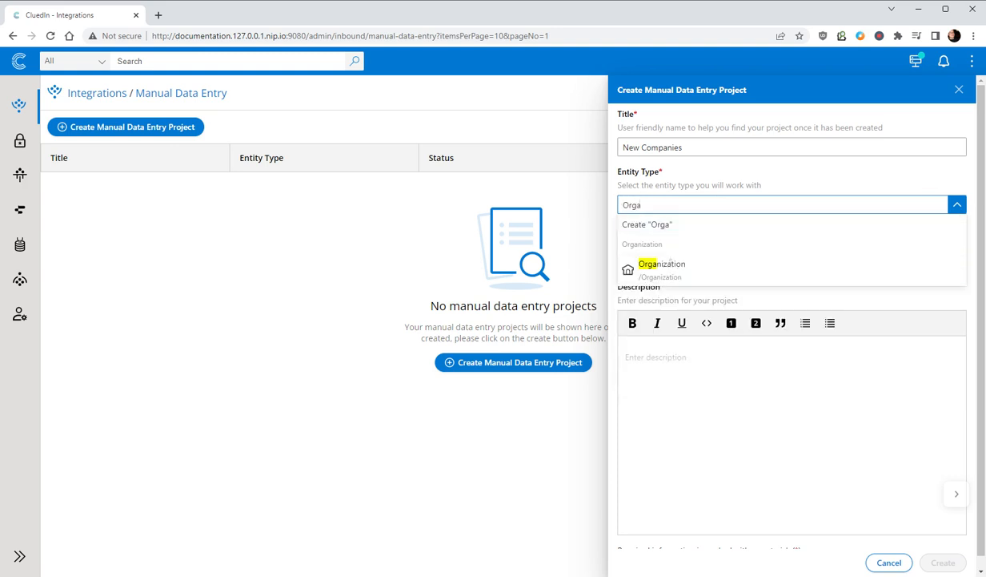
left_click(661, 265)
type("Orga")
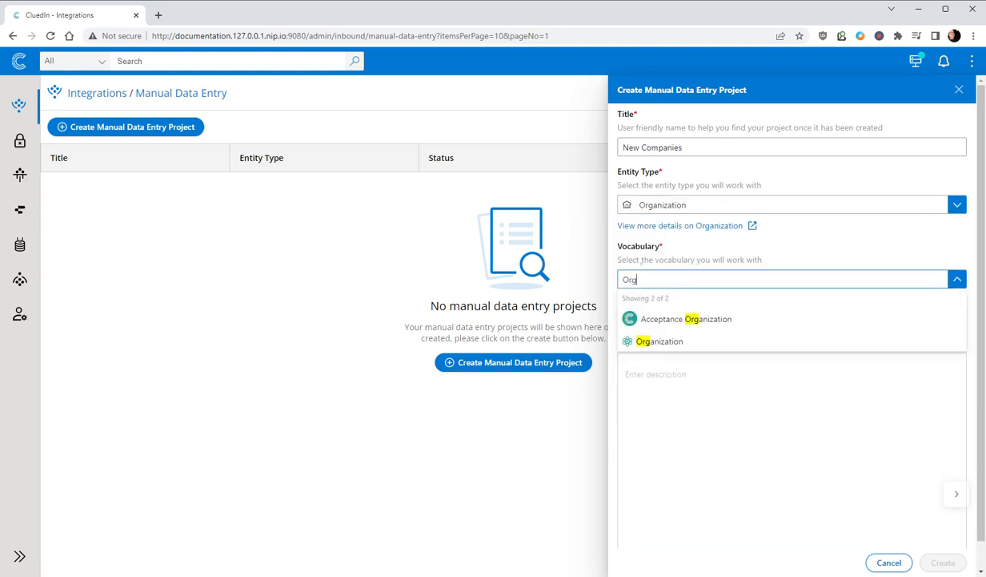
left_click(656, 341)
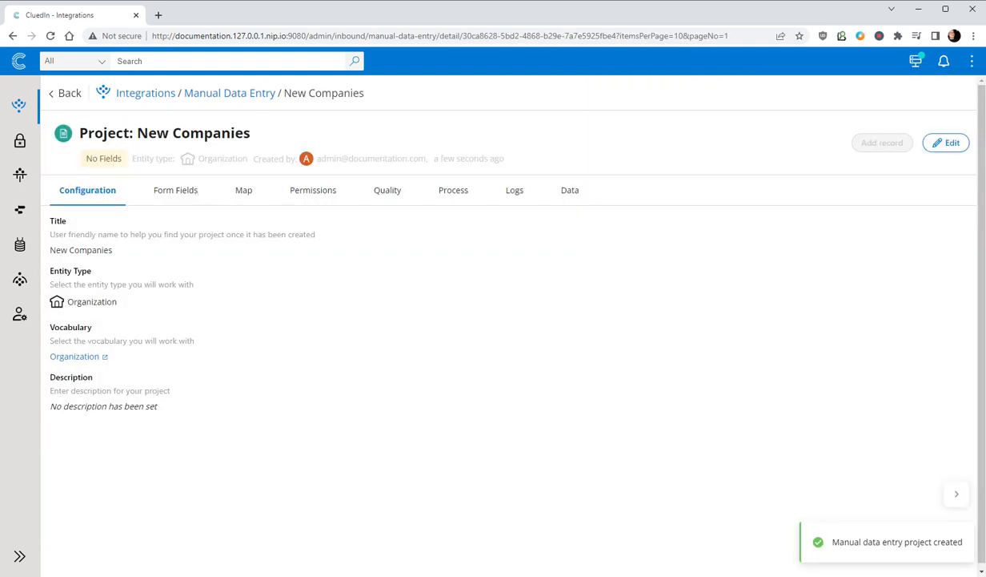
Step: Create a text form field for the organization.name vocabulary key in the New Companies project
left_click(192, 191)
left_click(78, 222)
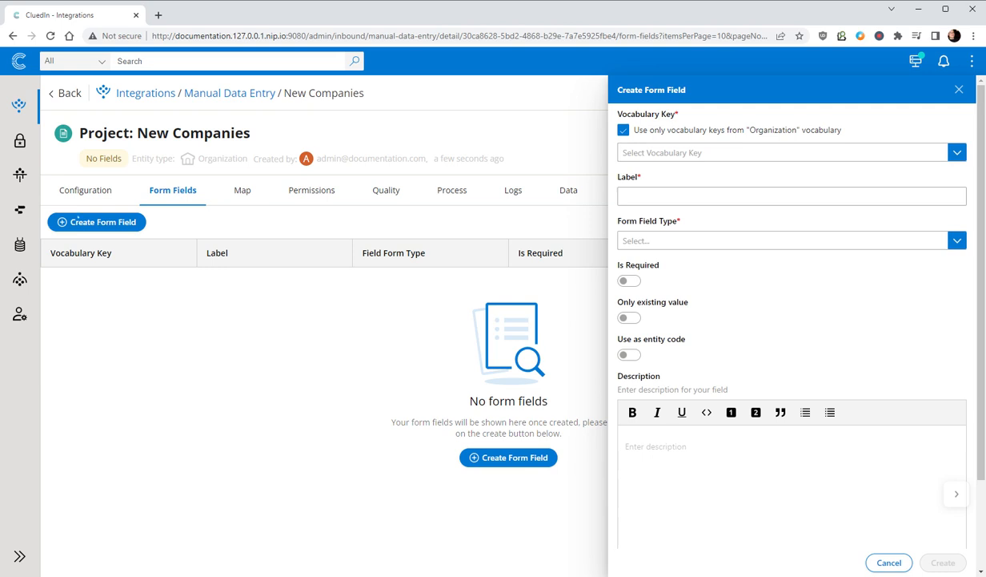
left_click(783, 152)
type("name")
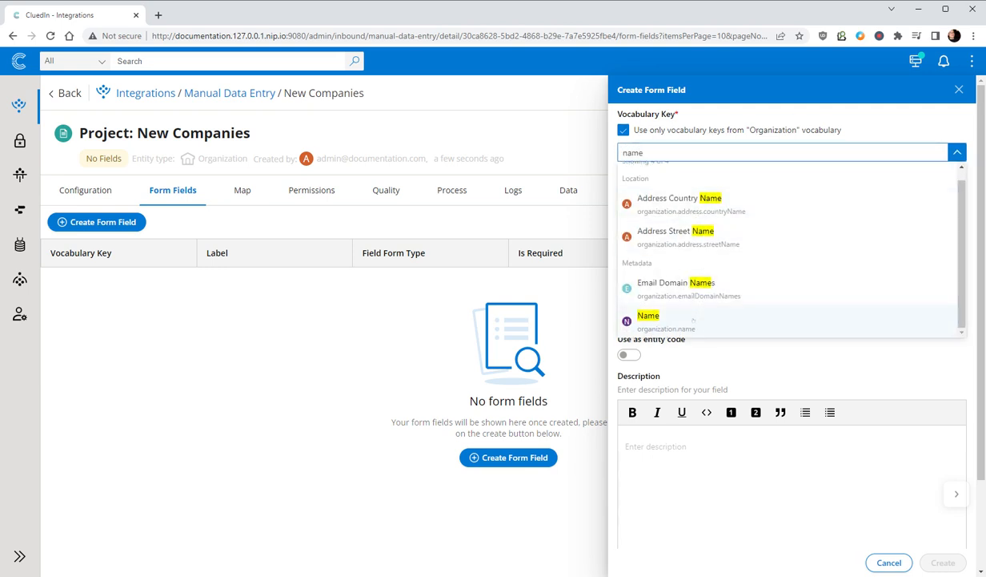
left_click(650, 319)
left_click(652, 240)
left_click(640, 260)
left_click(942, 563)
Step: Create a second text form field for the organization.website vocabulary key
left_click(97, 222)
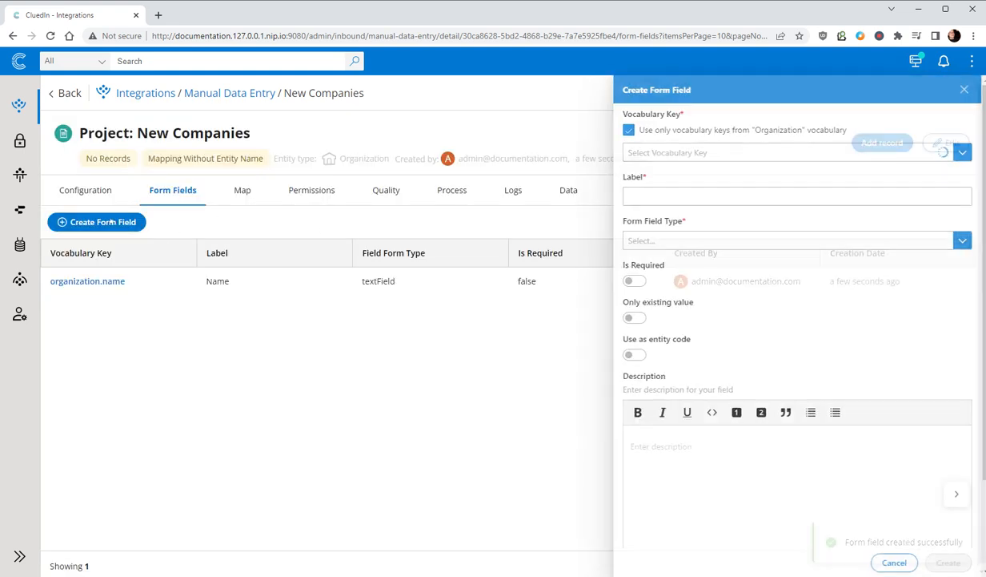
left_click(672, 152)
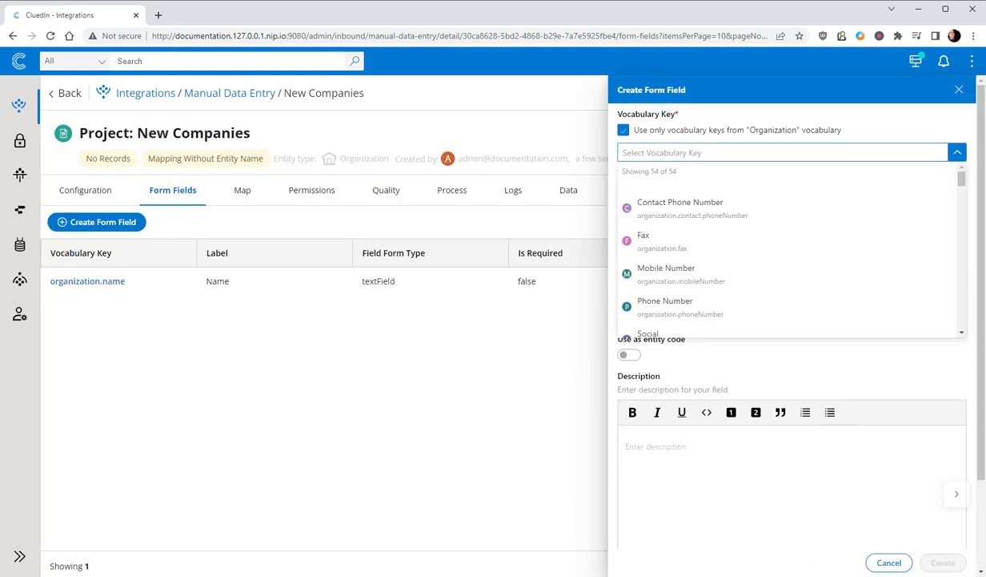
type("website")
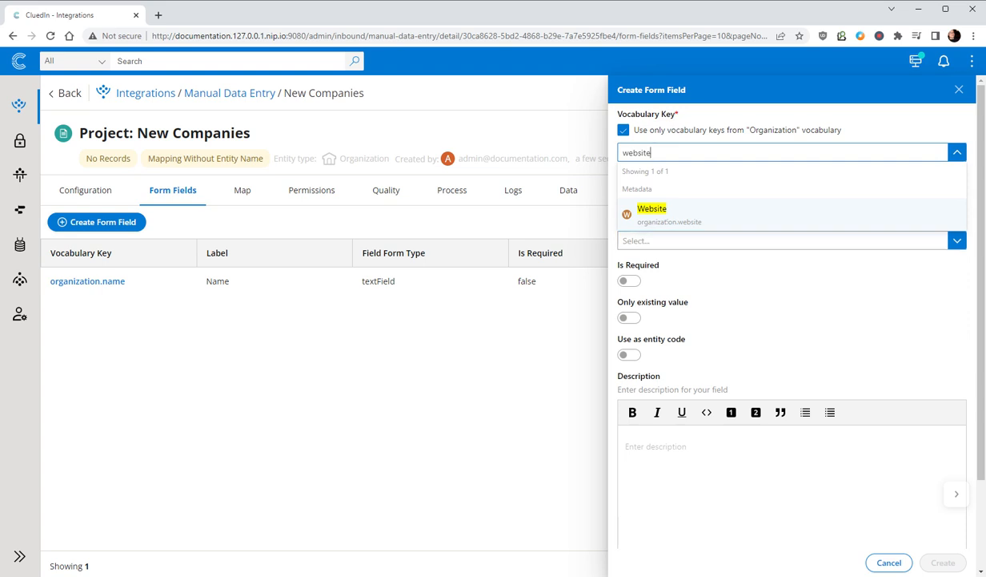
left_click(650, 209)
left_click(687, 240)
left_click(687, 260)
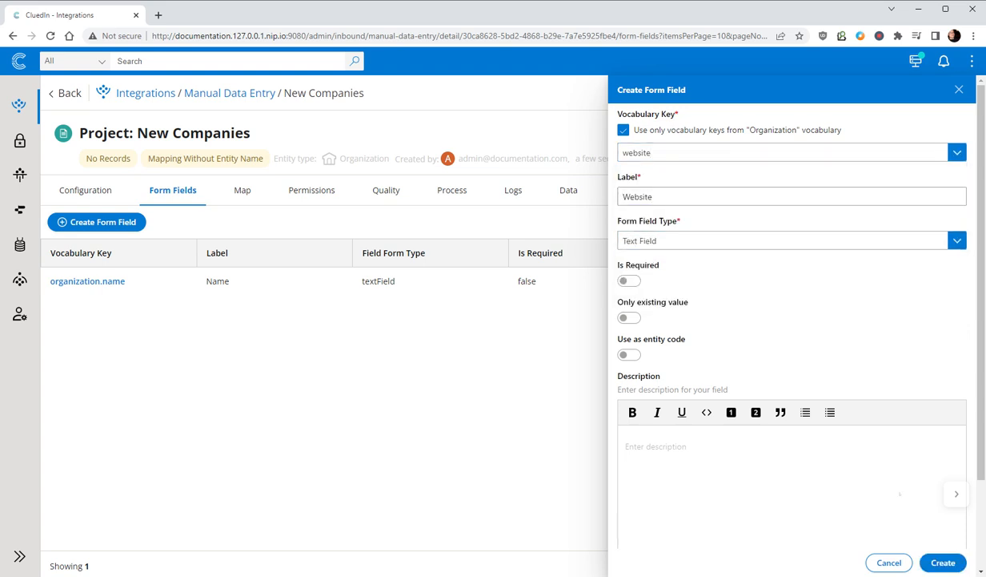
left_click(943, 562)
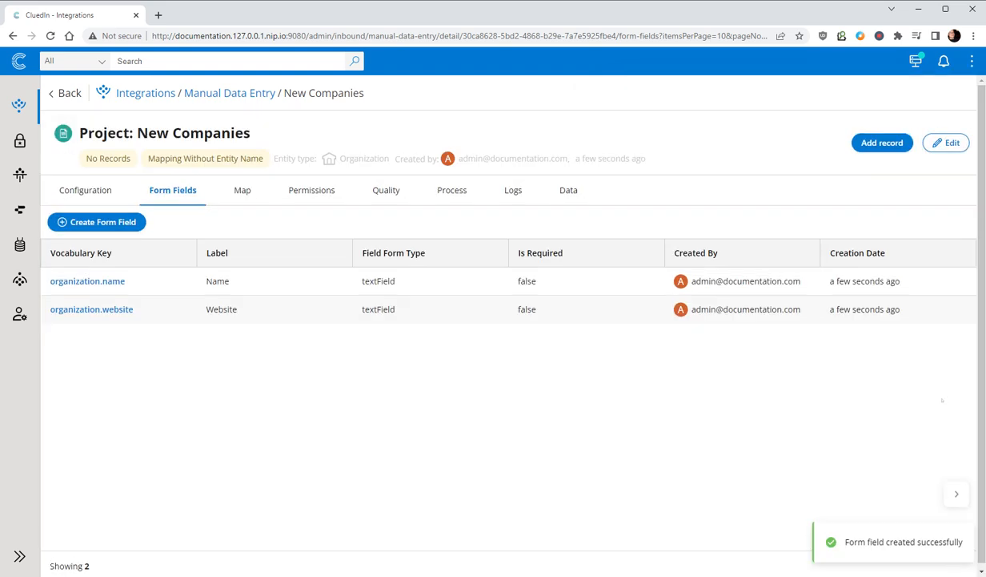
Step: Edit the project's mapping to use organization.name as the entity name, then finish the mapping
left_click(241, 192)
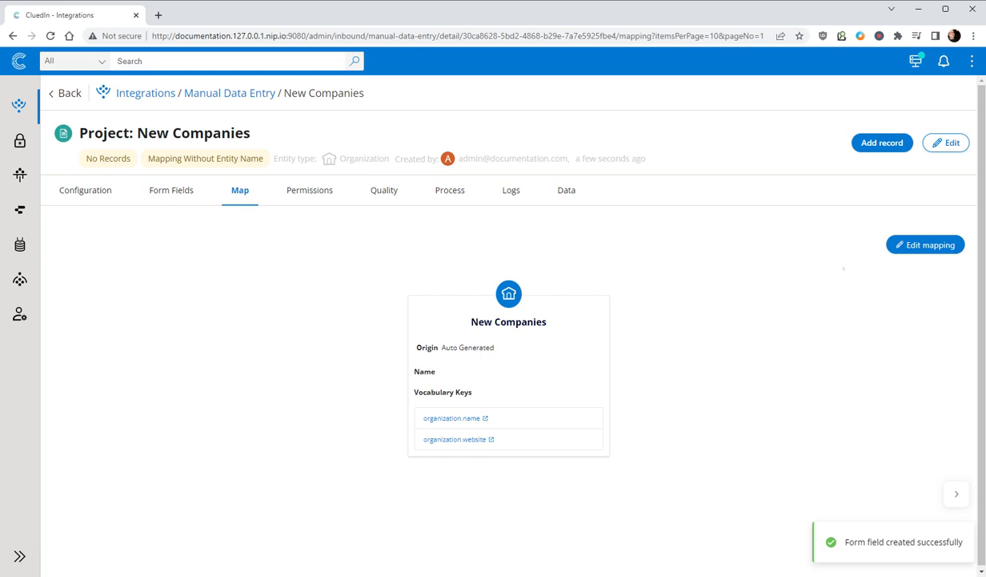
left_click(913, 244)
left_click(185, 322)
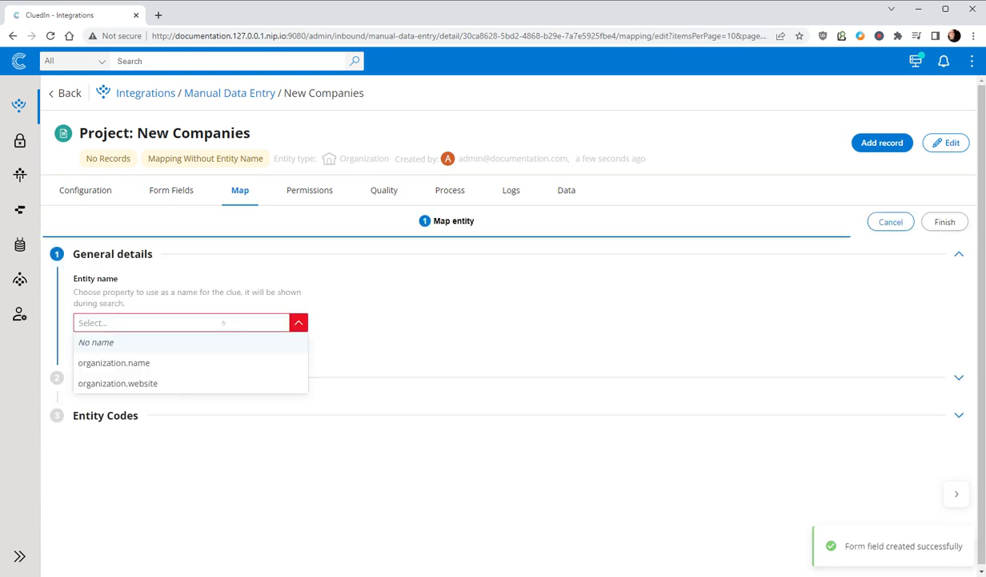
left_click(112, 362)
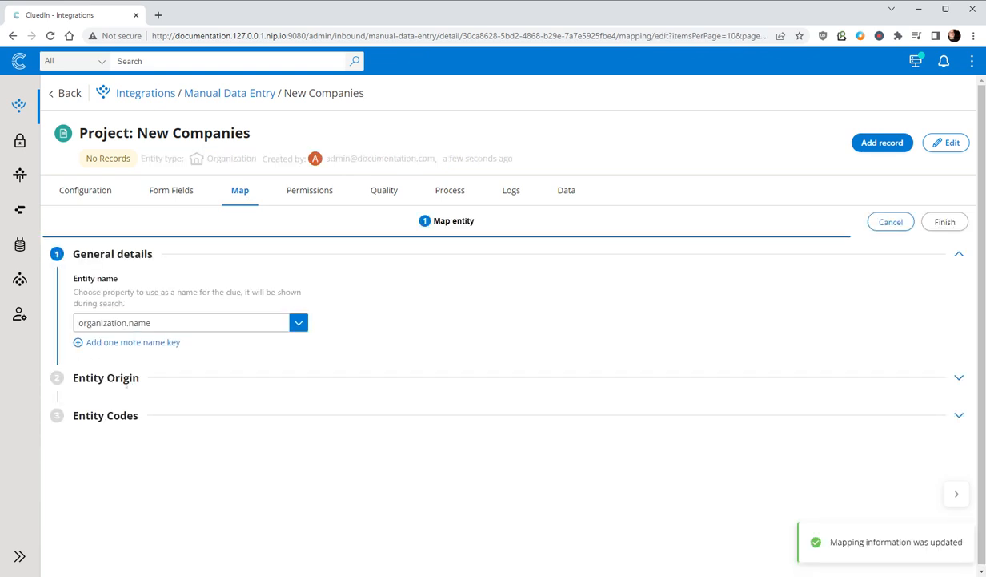
left_click(126, 377)
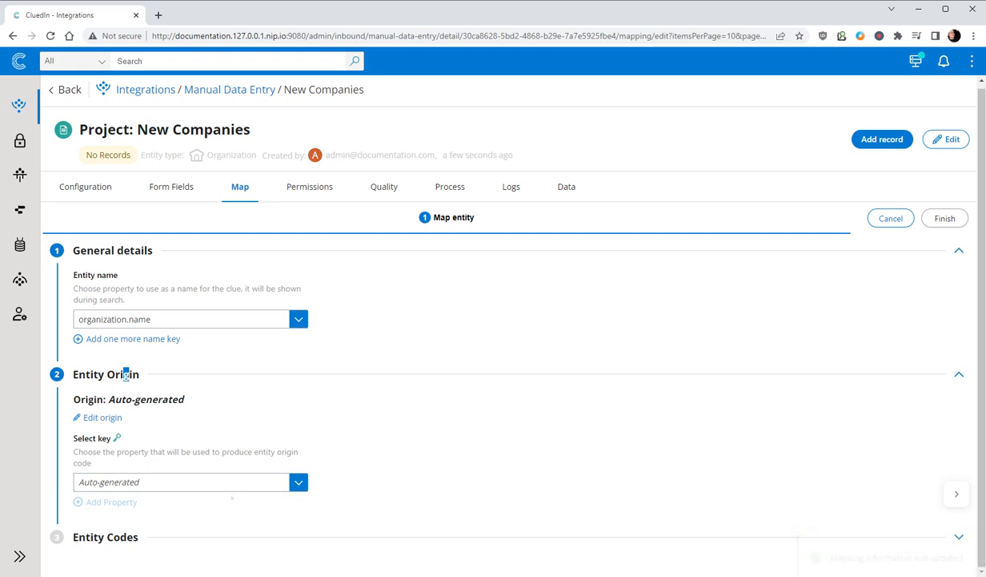
left_click(945, 218)
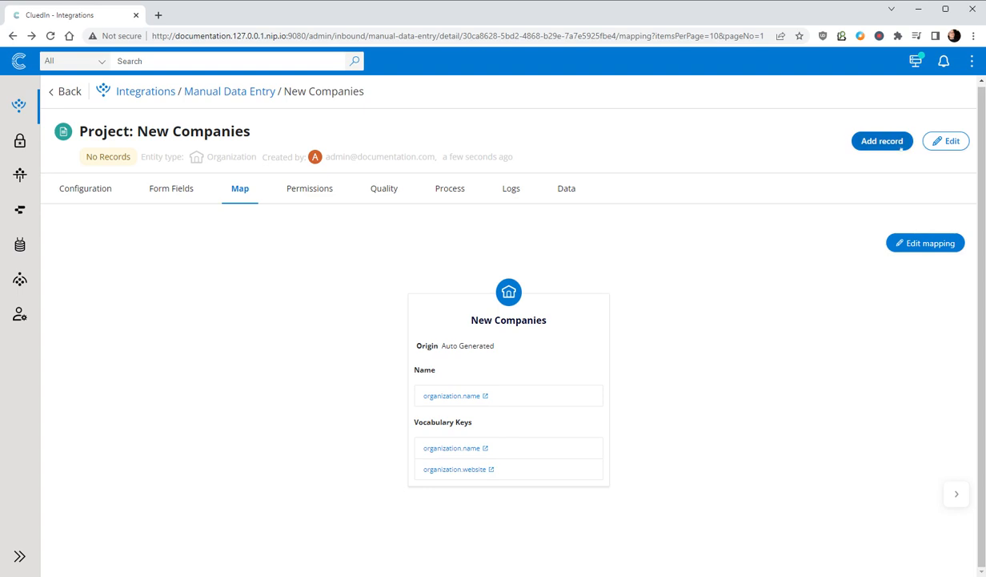
Step: Start a new record in the New Companies project and enter BBC as its name
left_click(869, 141)
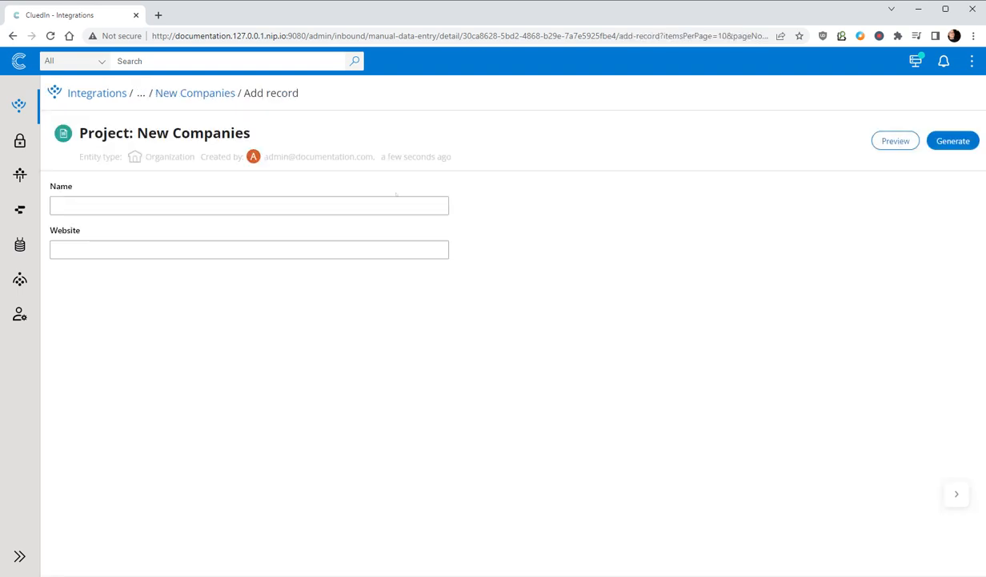
left_click(249, 206)
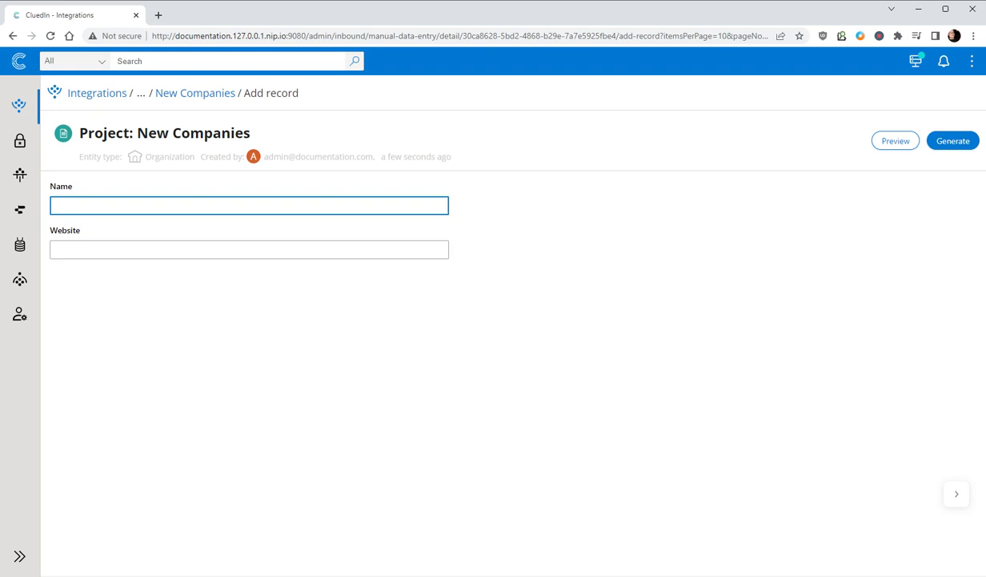
type("BBC")
Step: Open the BBC News site at bbc.com/news in a new browser tab
left_click(158, 22)
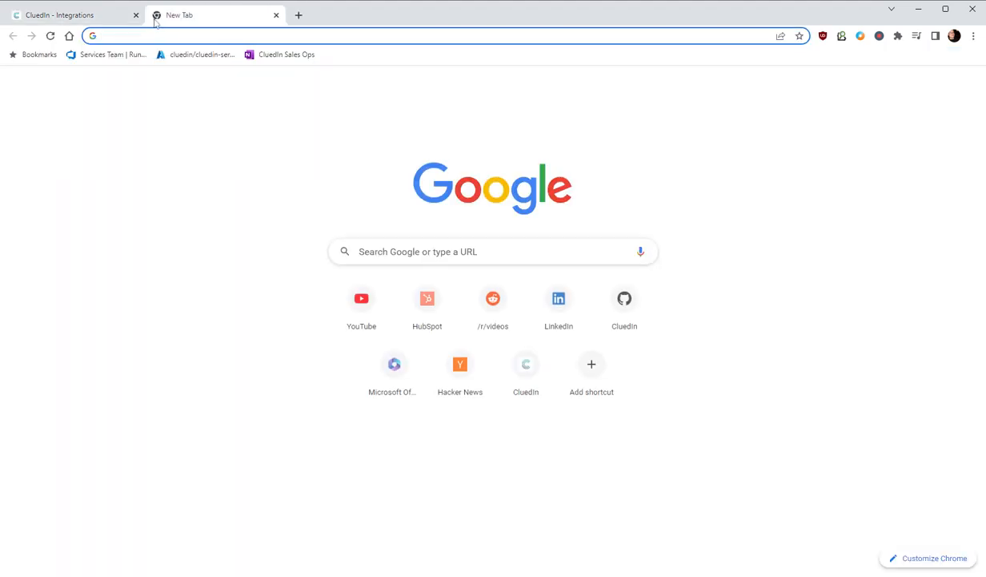
type("bc")
key("BackSpace")
type("b")
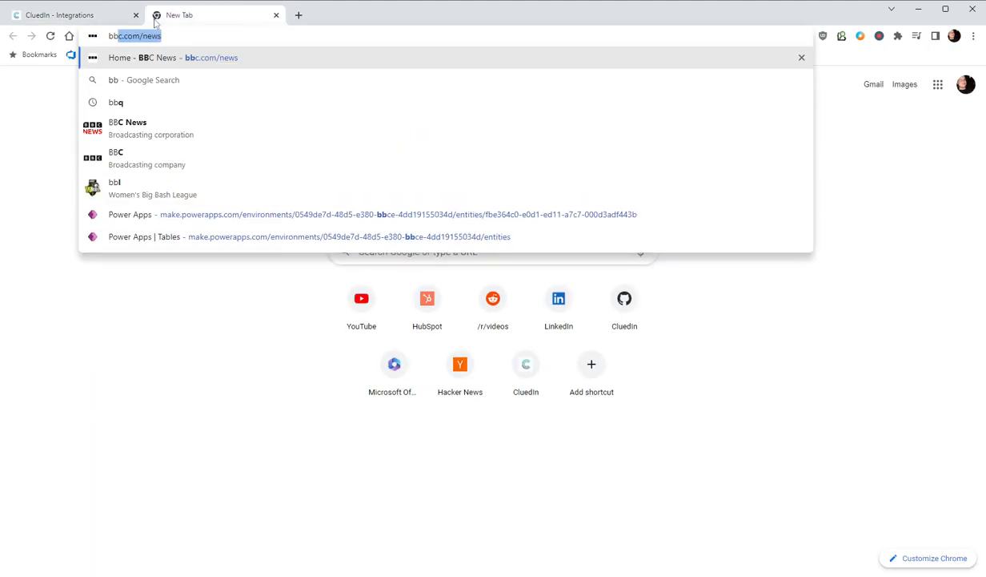
key("Home")
key("shift+Right")
key("shift+Right")
key("shift+Right")
key("shift+Right")
key("shift+Right")
key("shift+Right")
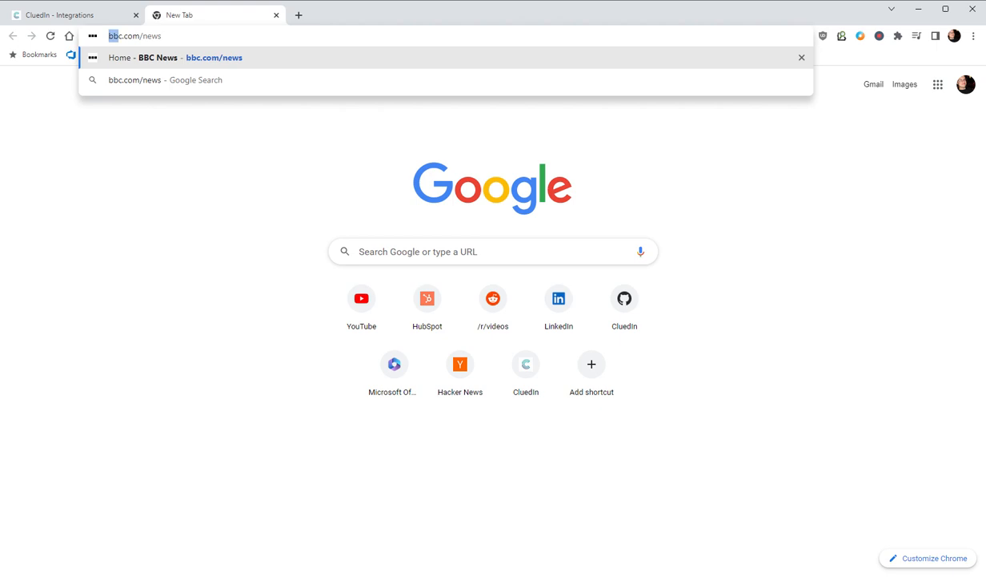
key("shift+Right")
key("Return")
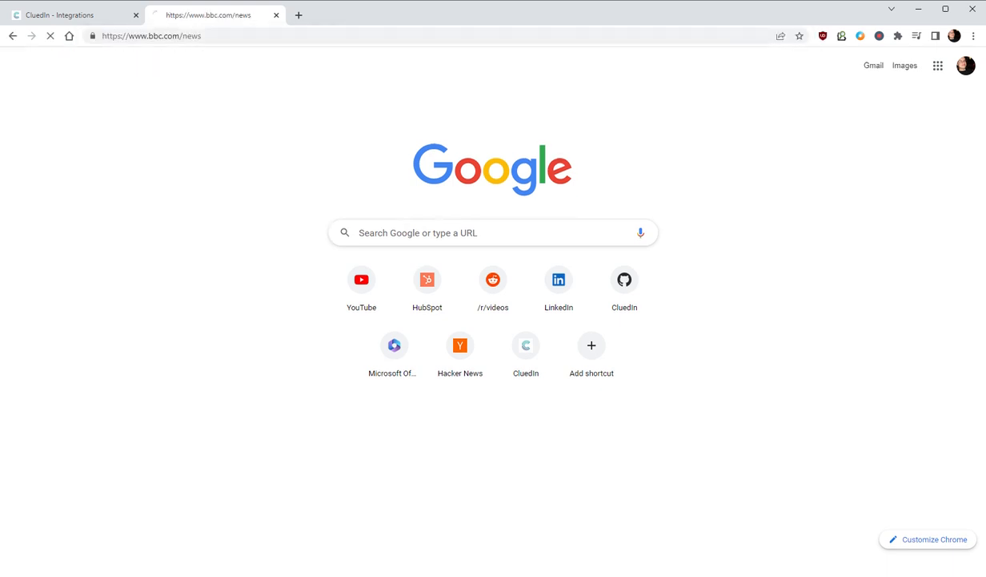
left_click(174, 37)
left_click(173, 37)
left_click_drag(180, 36, 79, 31)
key("ctrl+c")
left_click(62, 15)
key("Tab")
key("ctrl+v")
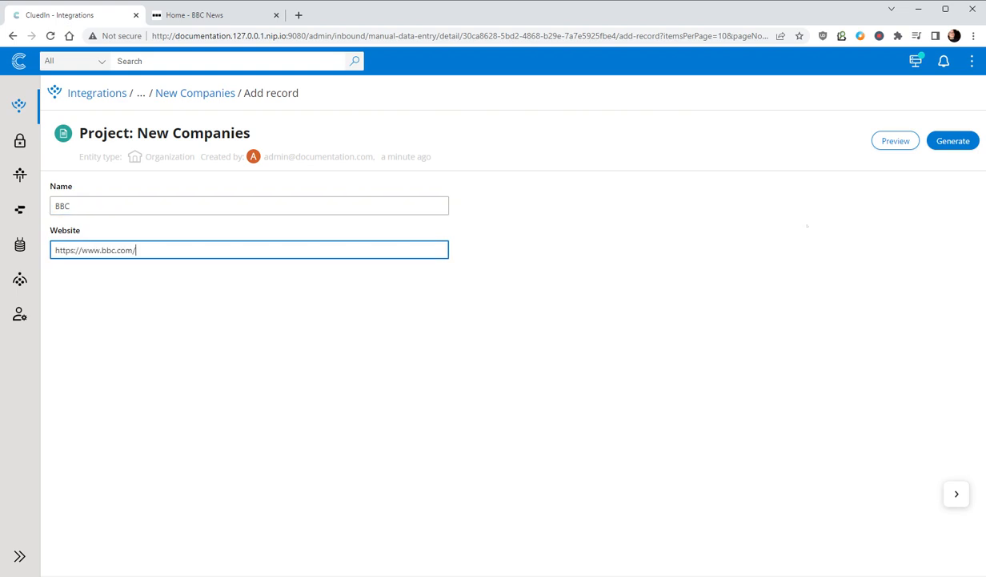
left_click(953, 140)
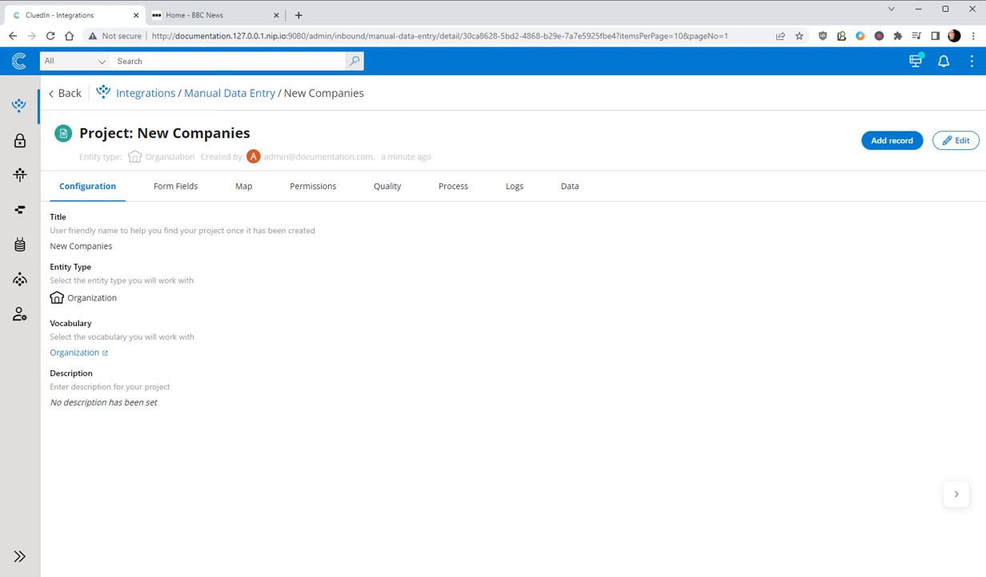
Step: Run a search for all entities, open the BBC organization, and examine its Website source vocabulary and its full list of properties
left_click(354, 61)
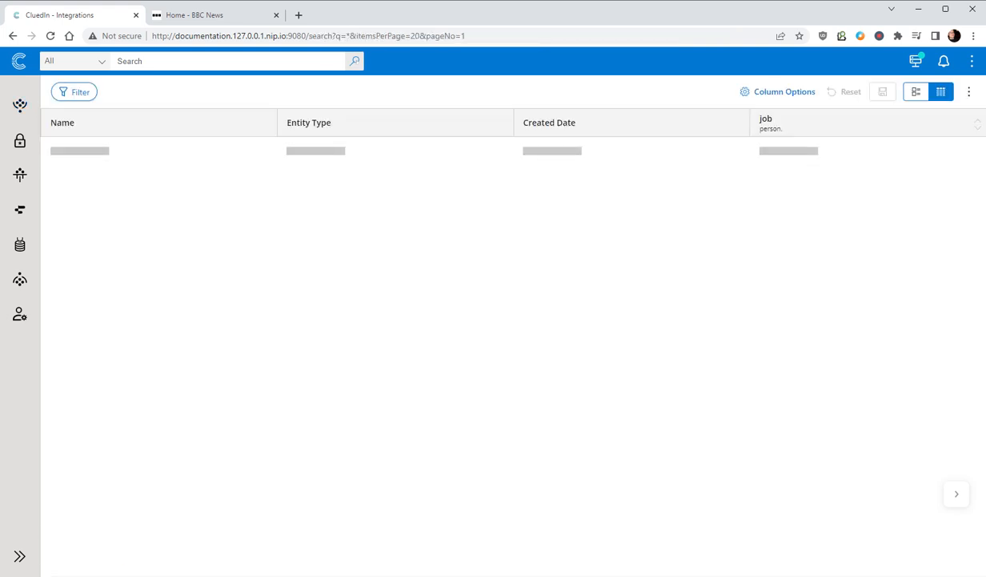
left_click(57, 150)
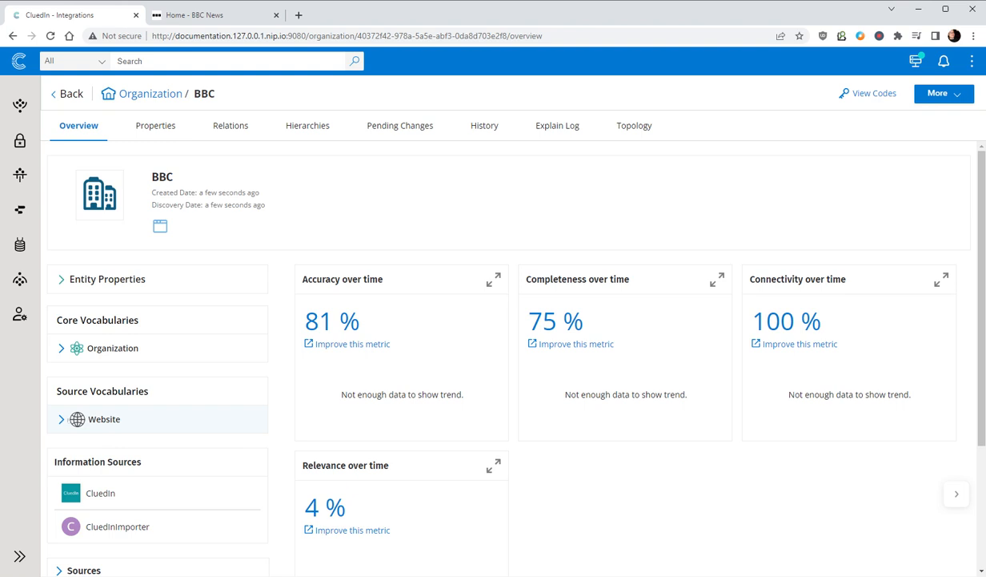
left_click(142, 419)
scroll(147, 376, "down", 1)
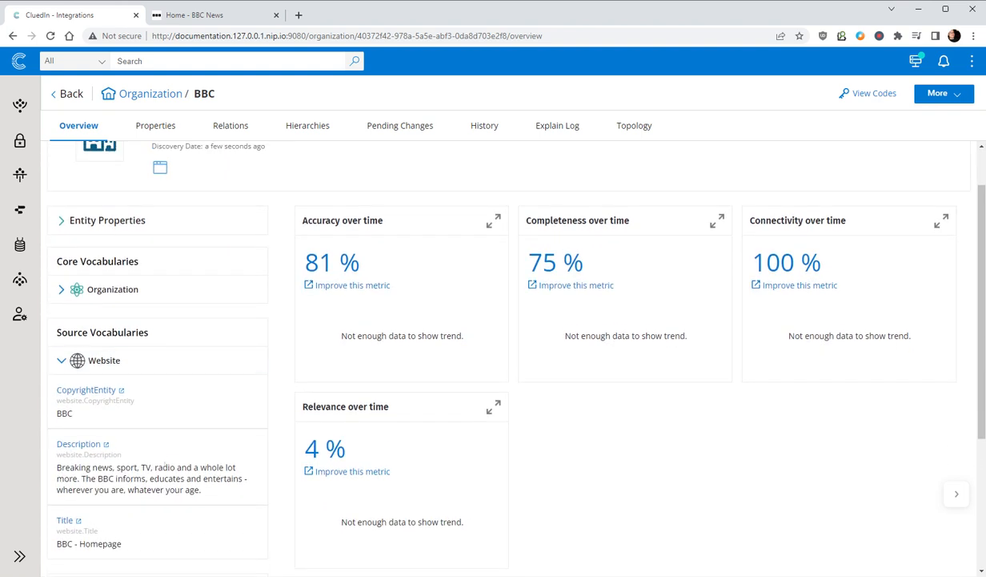
scroll(164, 463, "up", 1)
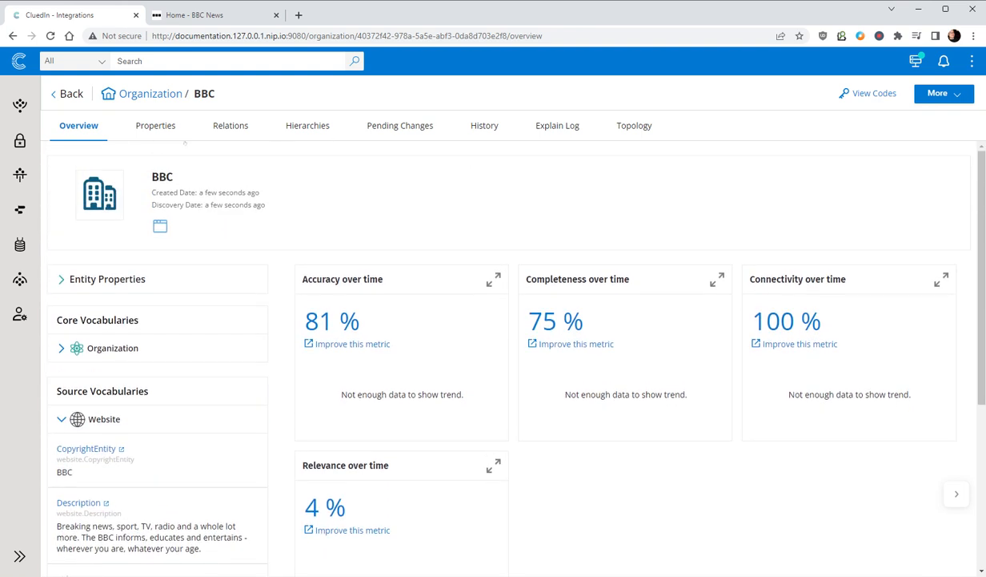
left_click(156, 125)
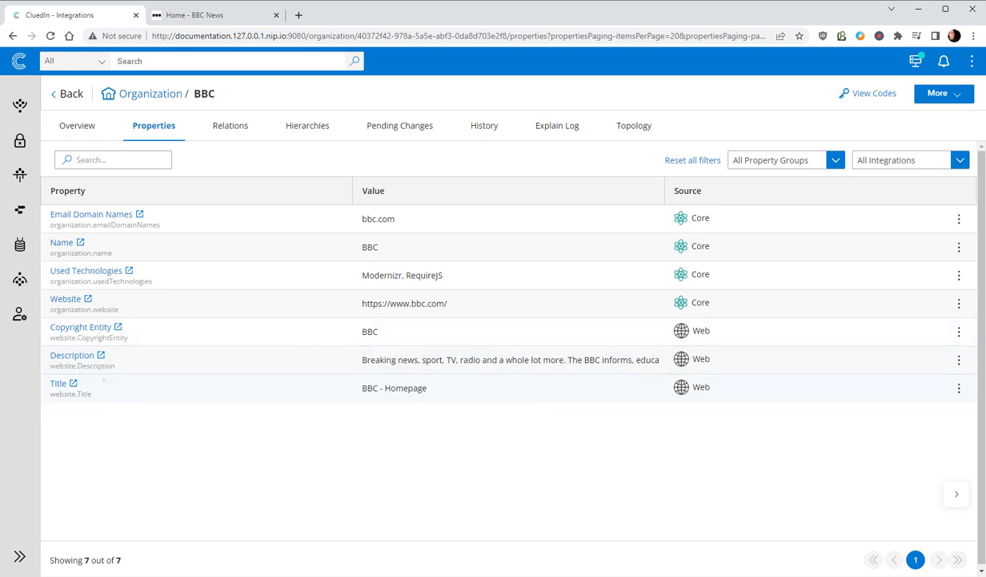
mouse_move(74, 355)
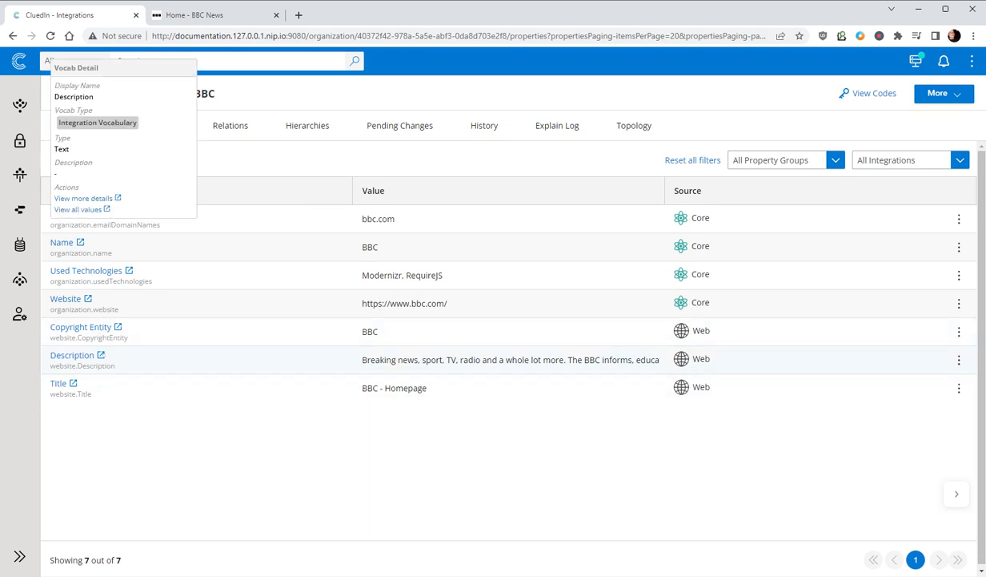